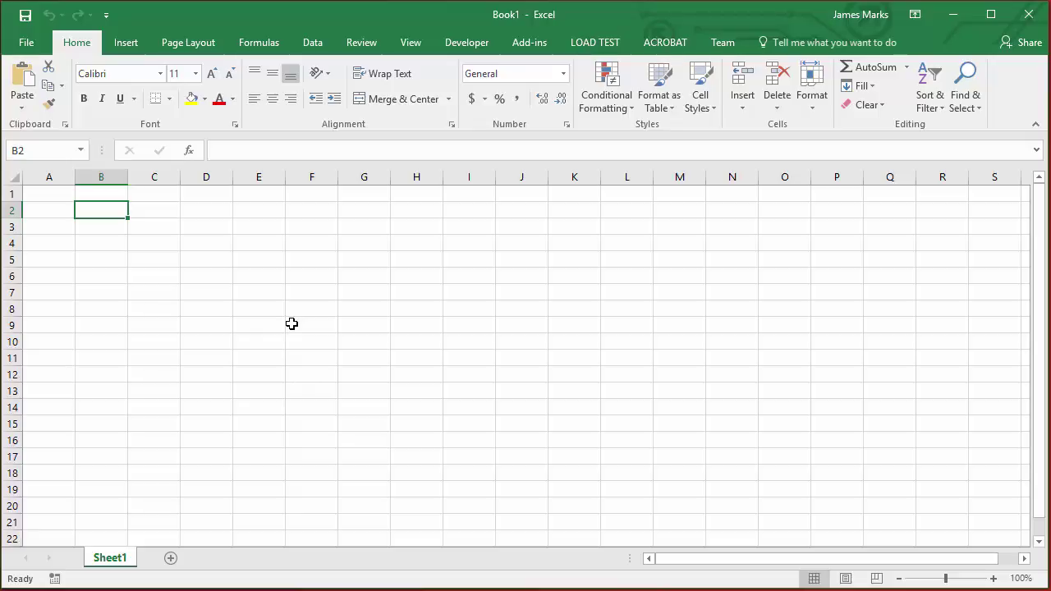
Enter the title "Table Design: DEPARTMENT" in cell B3
left_click(60, 209)
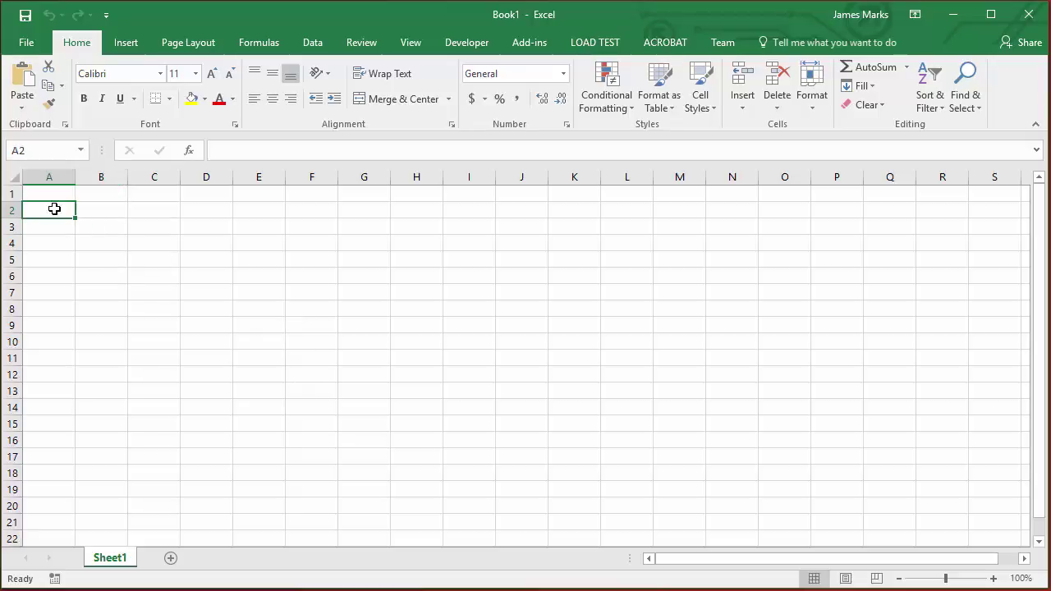
left_click(93, 225)
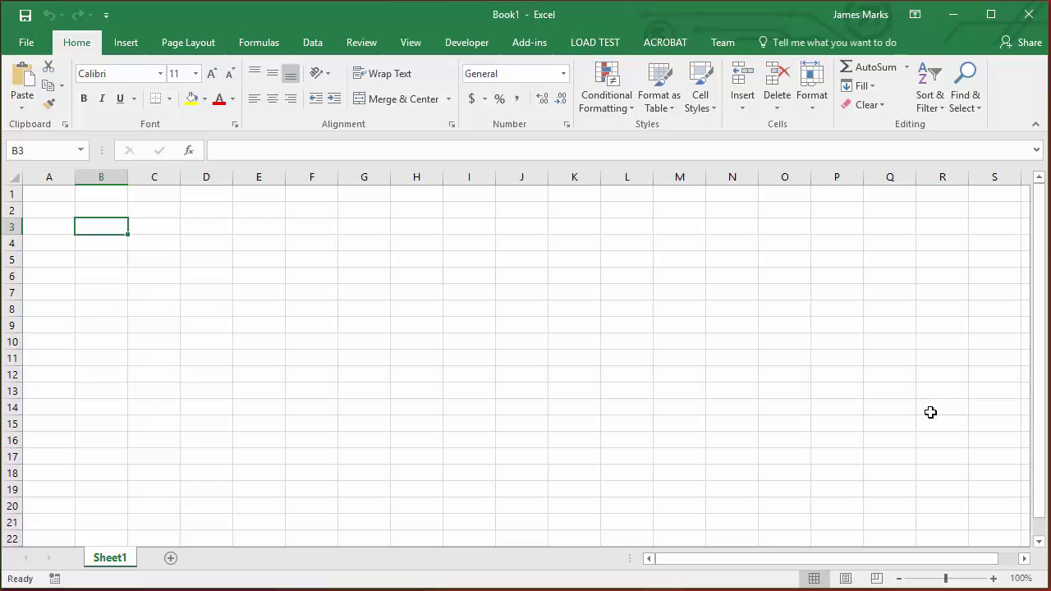
type("T")
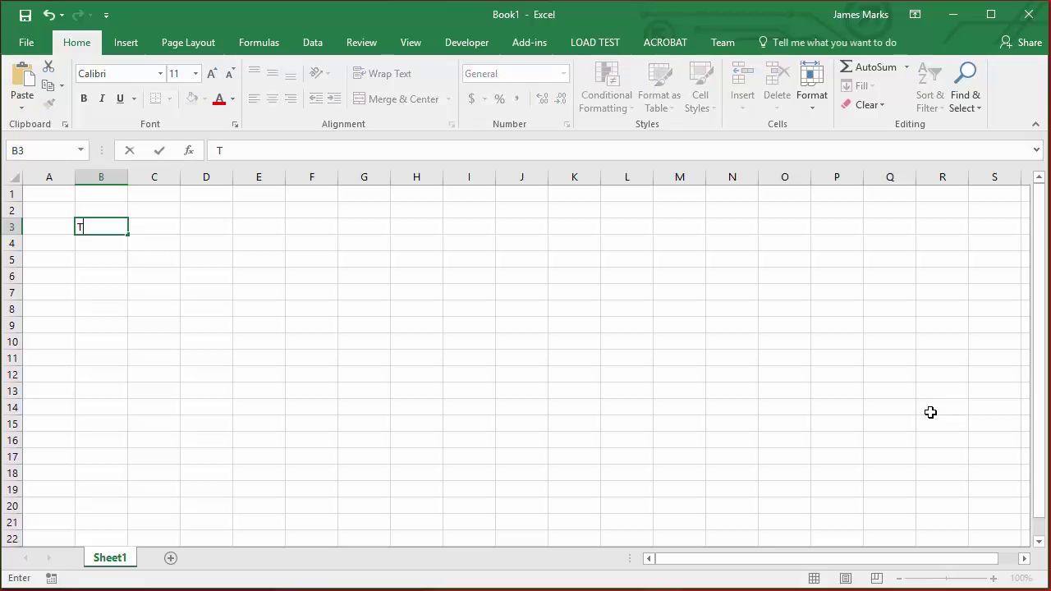
type("able Design: DEPARTMENT")
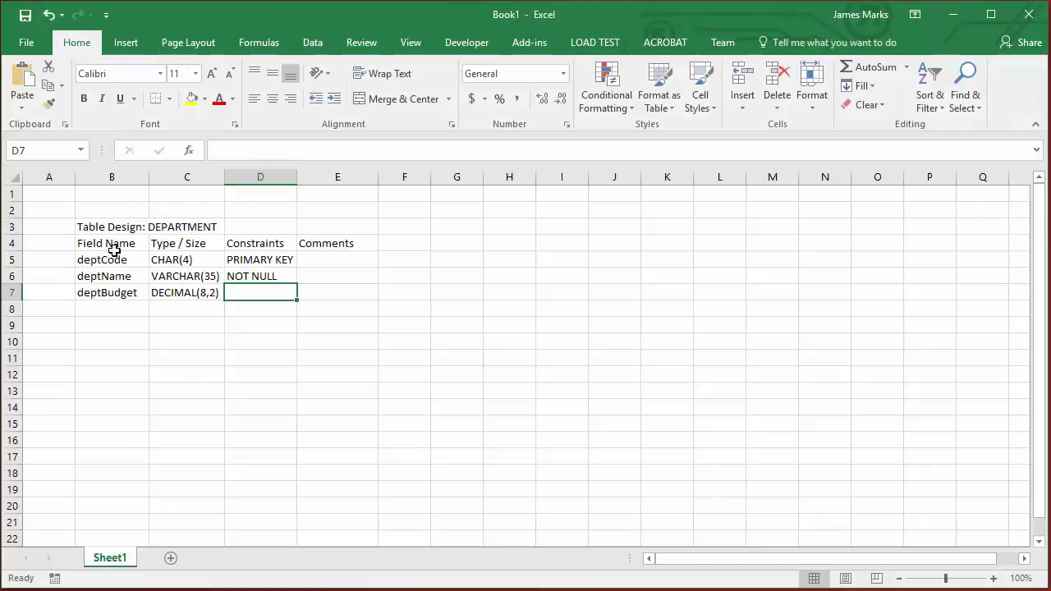
left_click(107, 244)
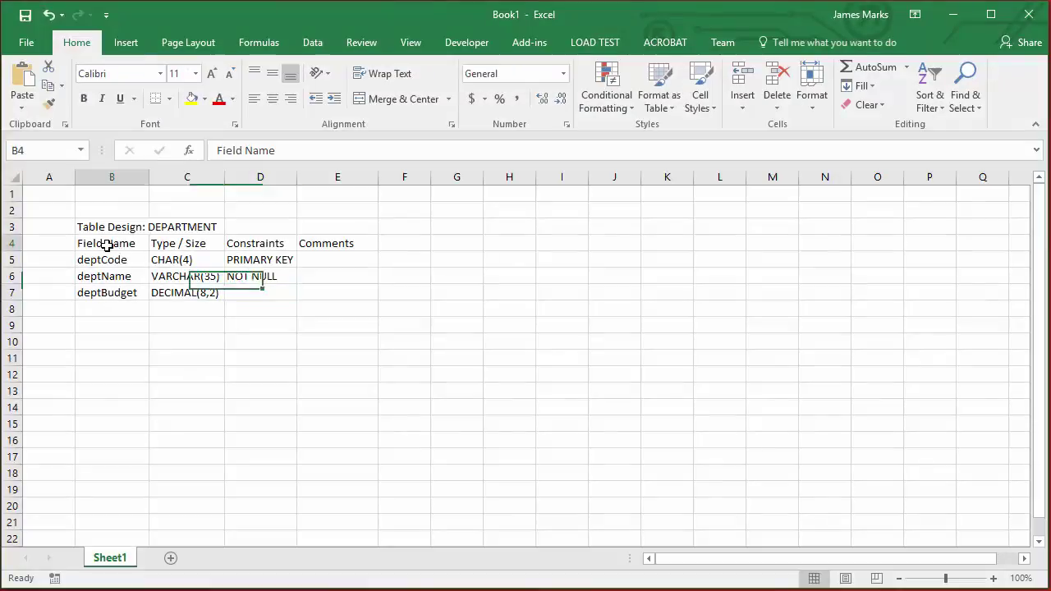
left_click(106, 226)
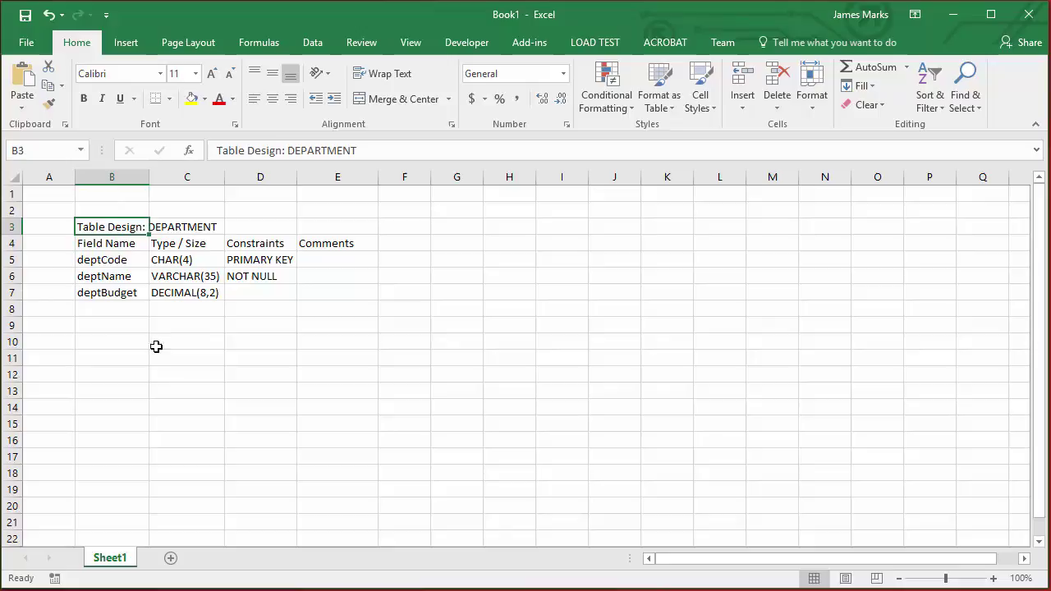
Rename the Sheet1 worksheet as "Table Design"
double_click(129, 559)
type("Tab")
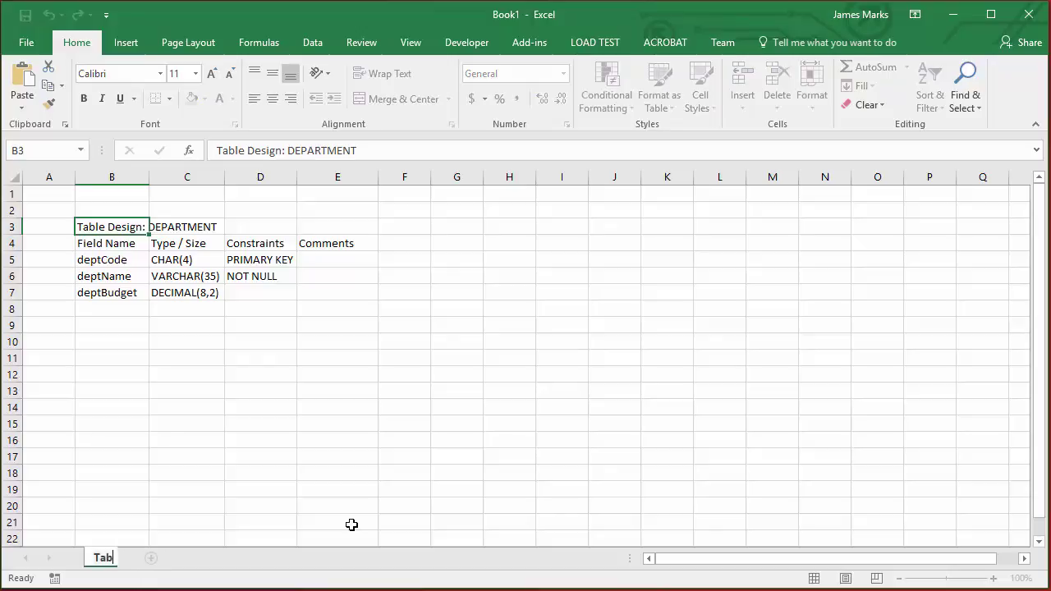
type("le Design")
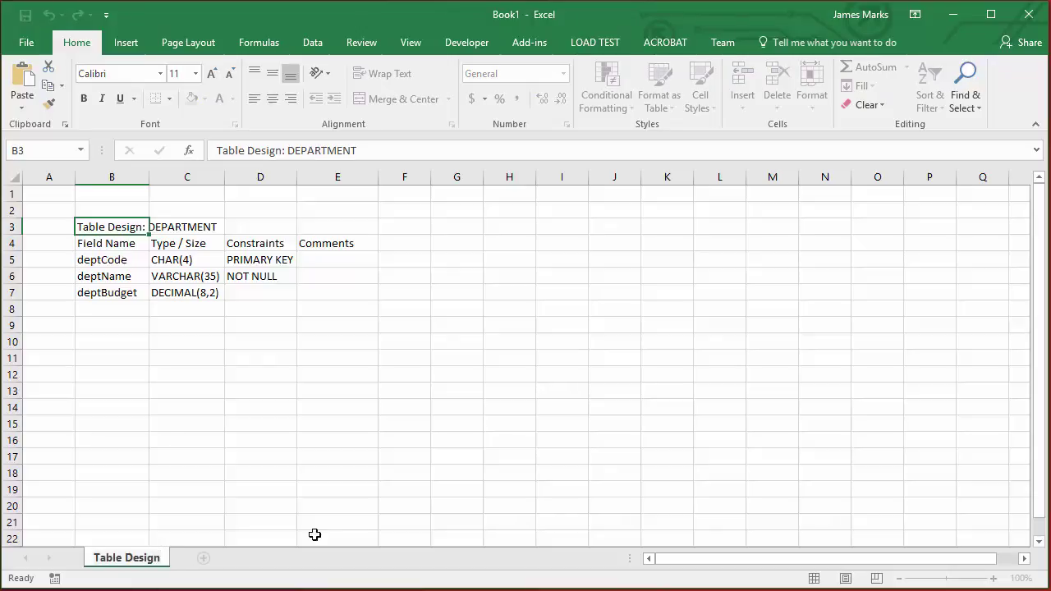
Add a second worksheet and name it "Data Map"
left_click(212, 561)
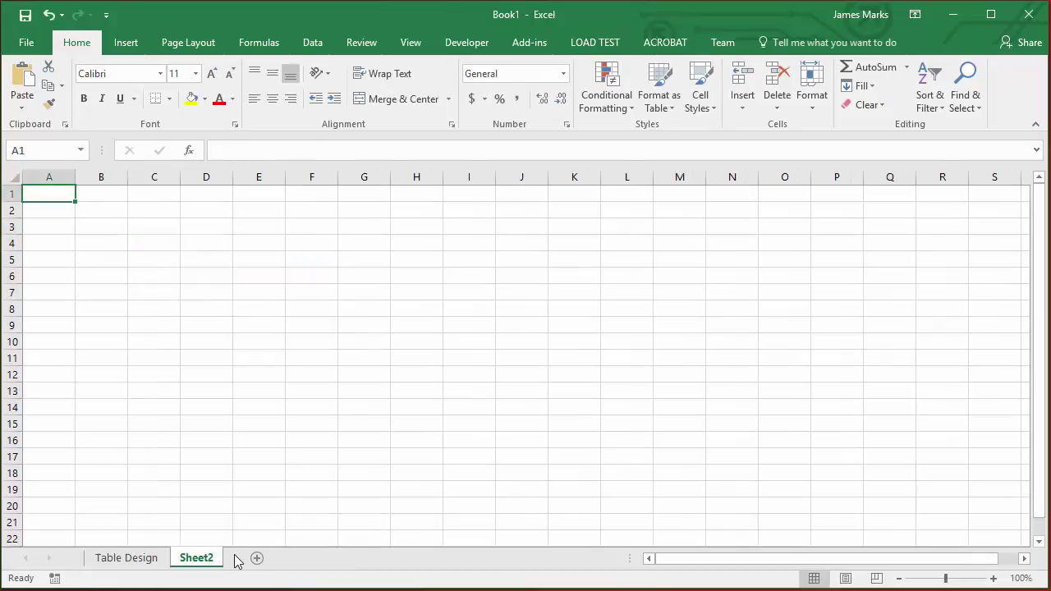
double_click(197, 558)
type("Data Map")
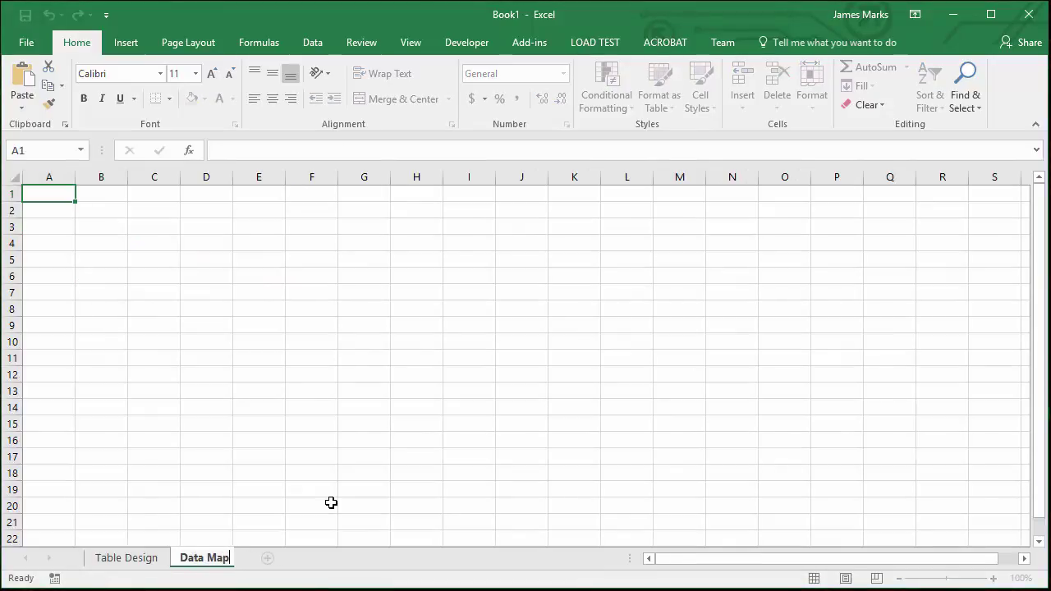
key("Return")
Enter the heading DEPARTMENT in B3 and the field names deptCode, deptName and deptBudget in B4:D4
left_click(97, 225)
type("DEPARTMENT")
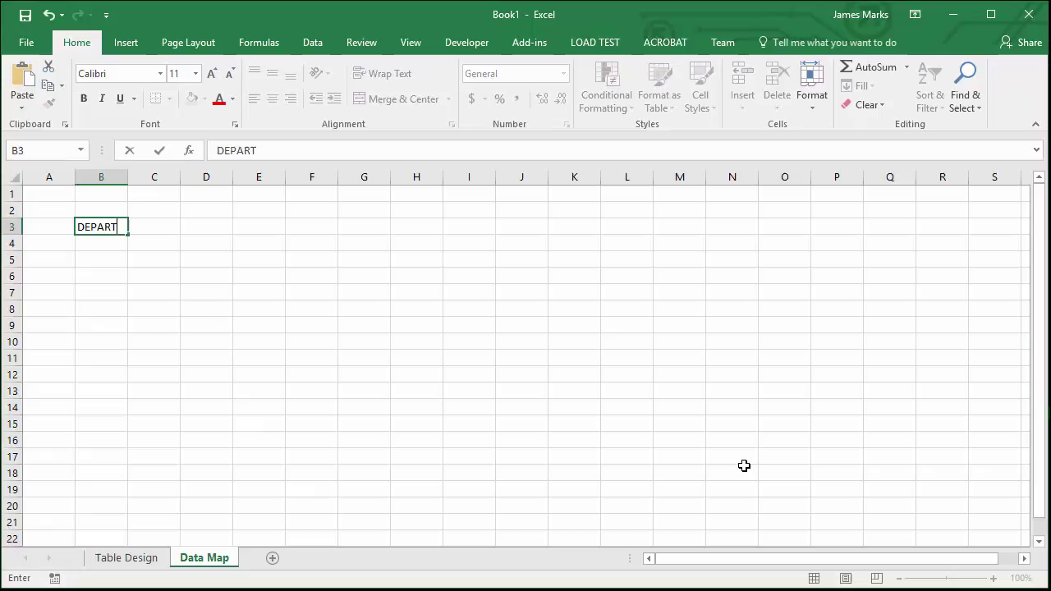
key("Return")
type("deptCode")
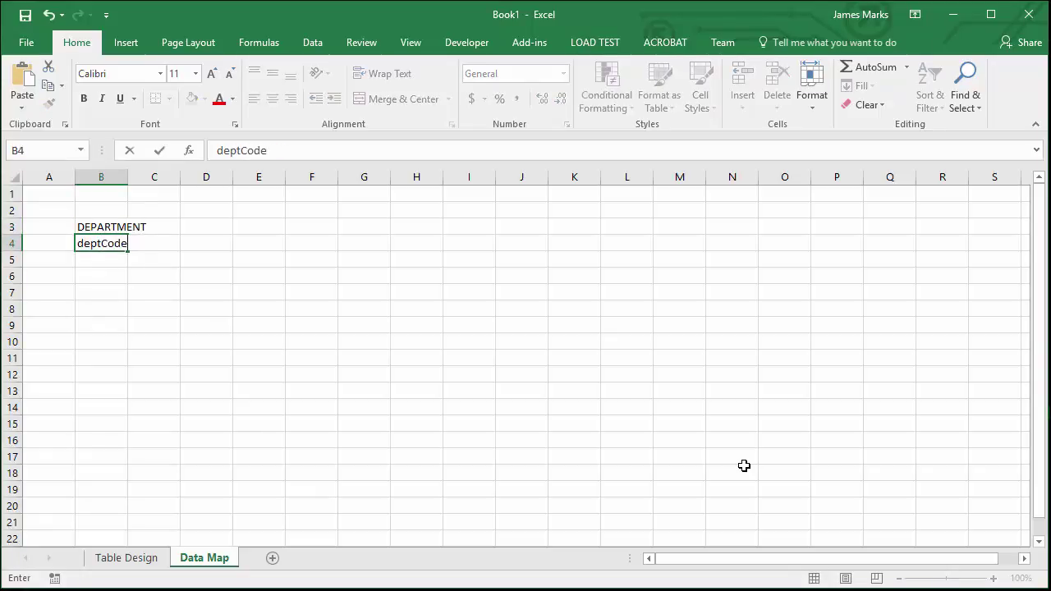
key("Tab")
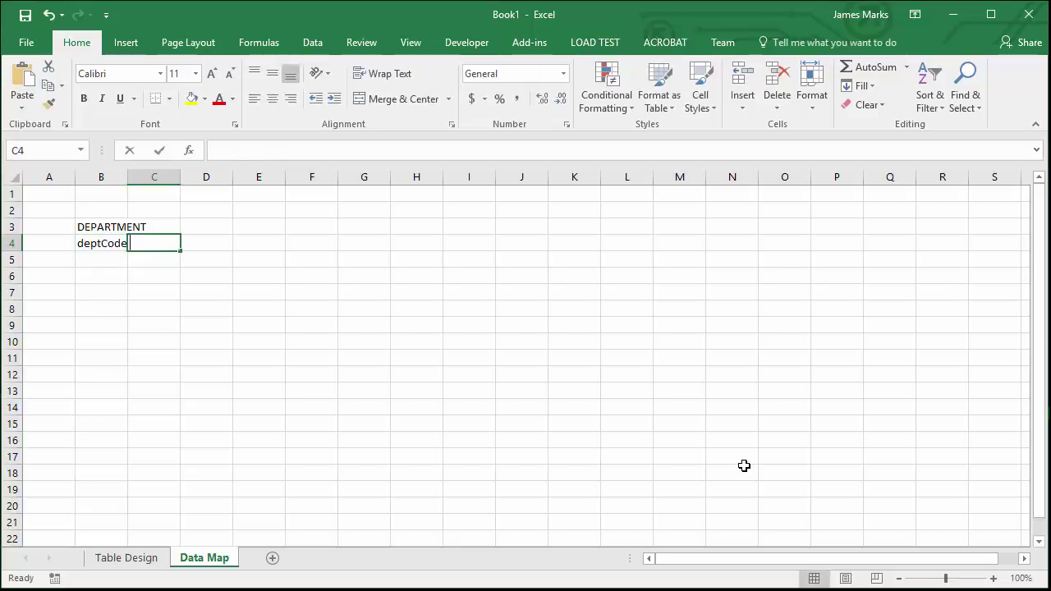
type("dept")
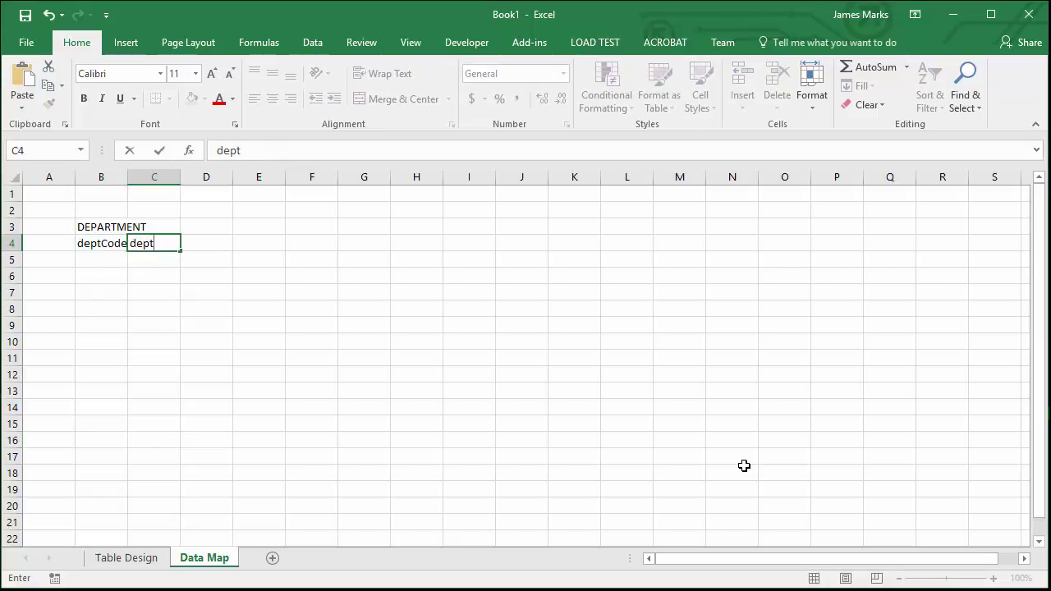
type("Name")
key("Tab")
type("dept")
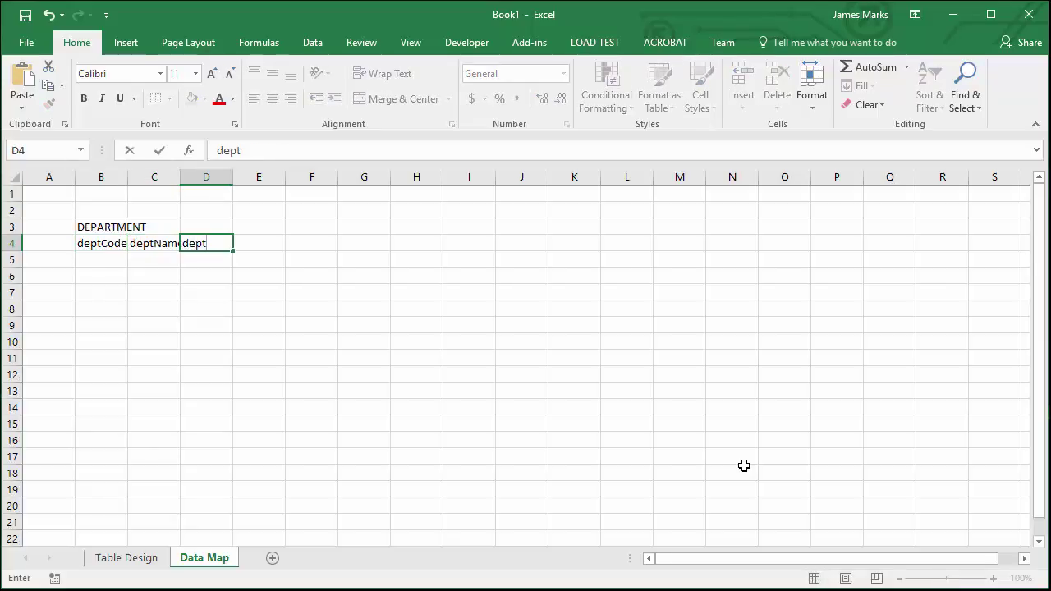
type("Budget")
key("Return")
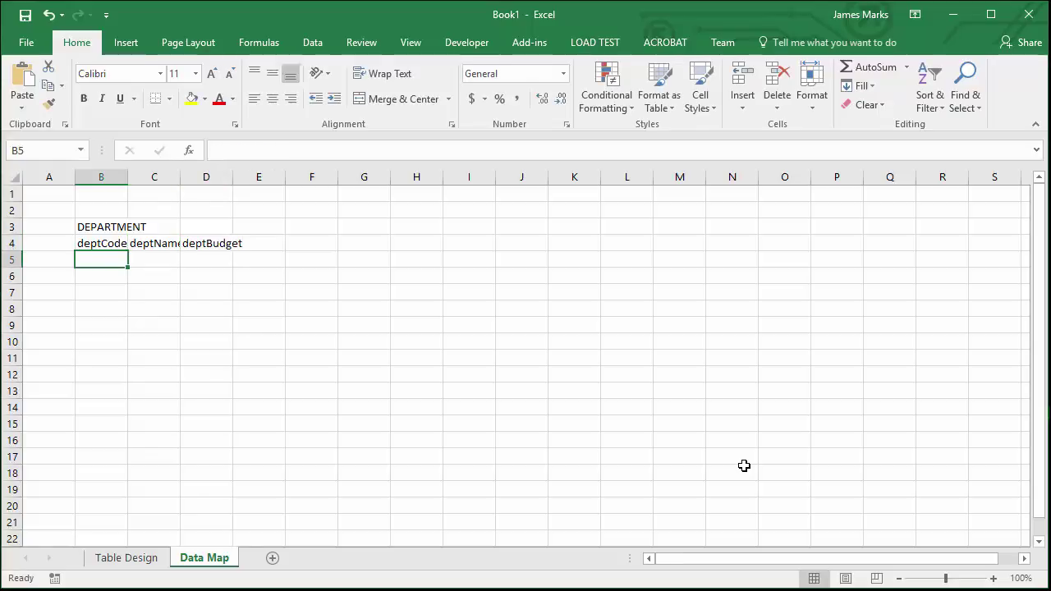
Auto-fit the widths of columns B, C and D to their contents
double_click(126, 173)
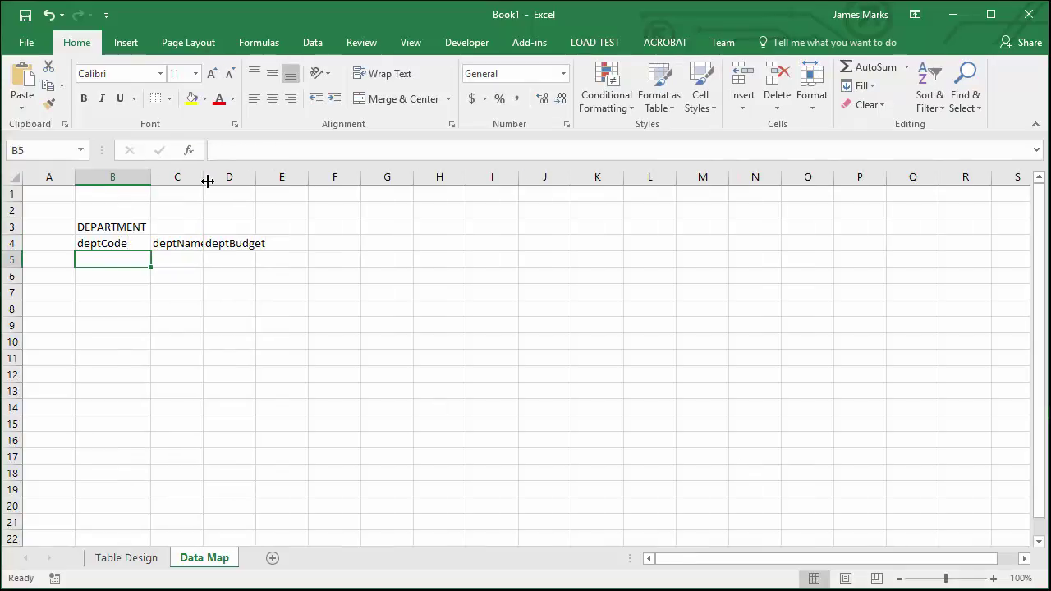
double_click(204, 172)
double_click(262, 172)
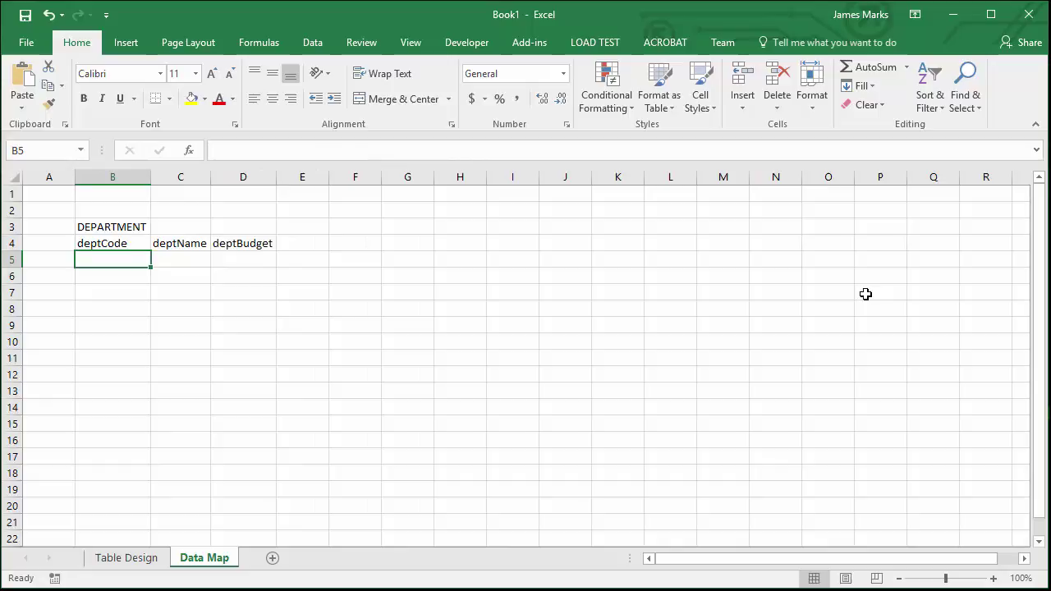
Fill the deptCode column in B5:B8 with ACCT, ISYS, MKTG and PERS
type("ACCT")
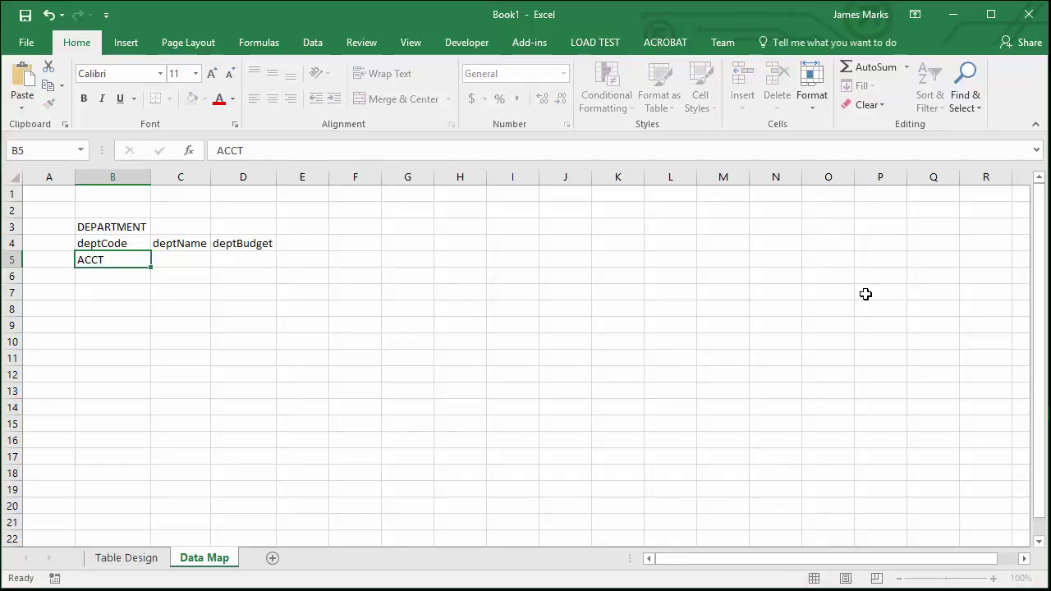
key("Return")
type("ISYS")
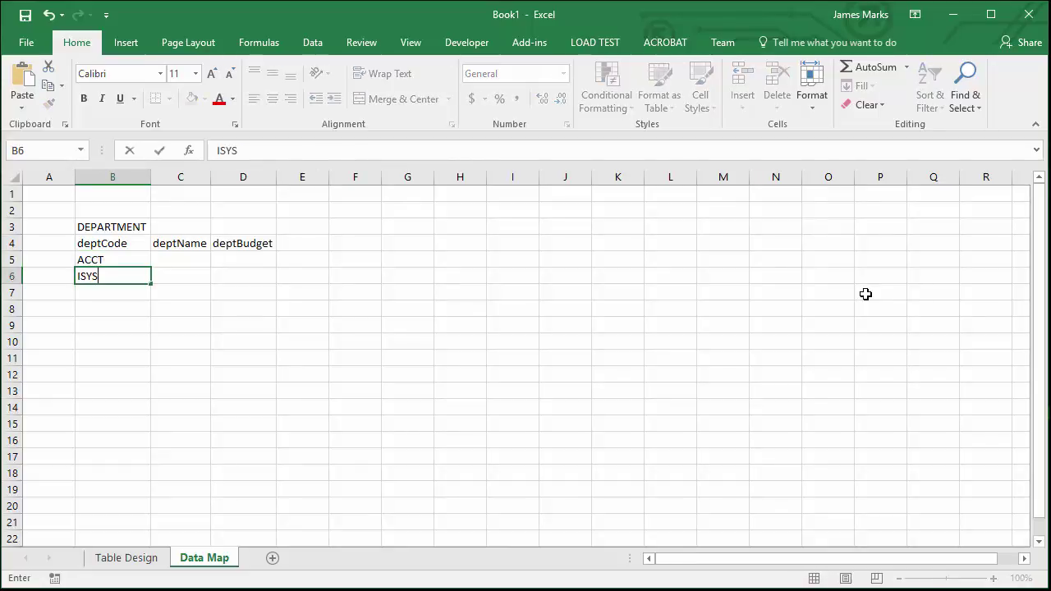
key("Return")
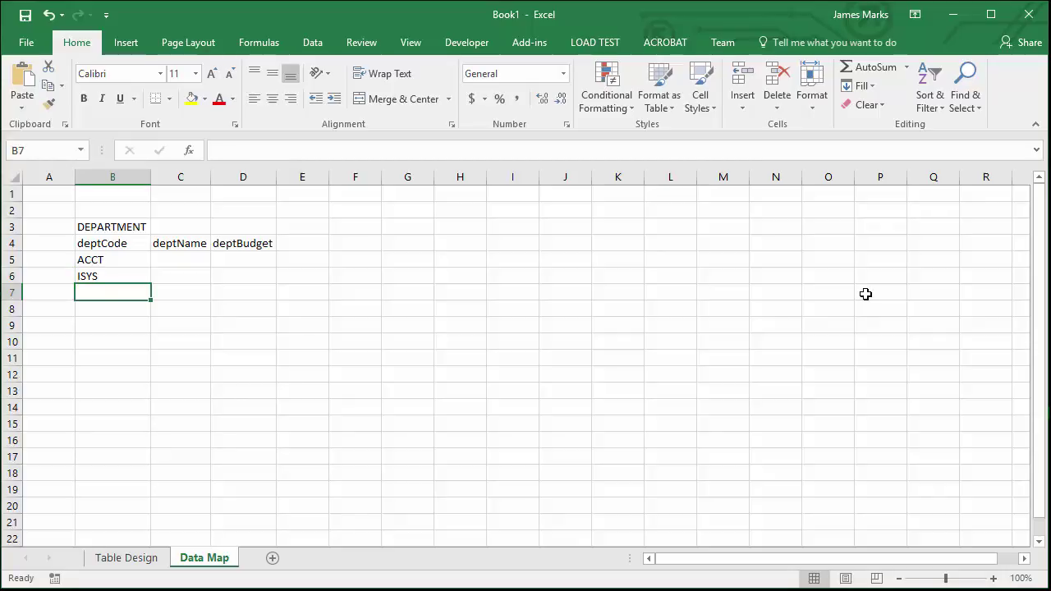
type("MKTG")
key("Return")
type("PERS")
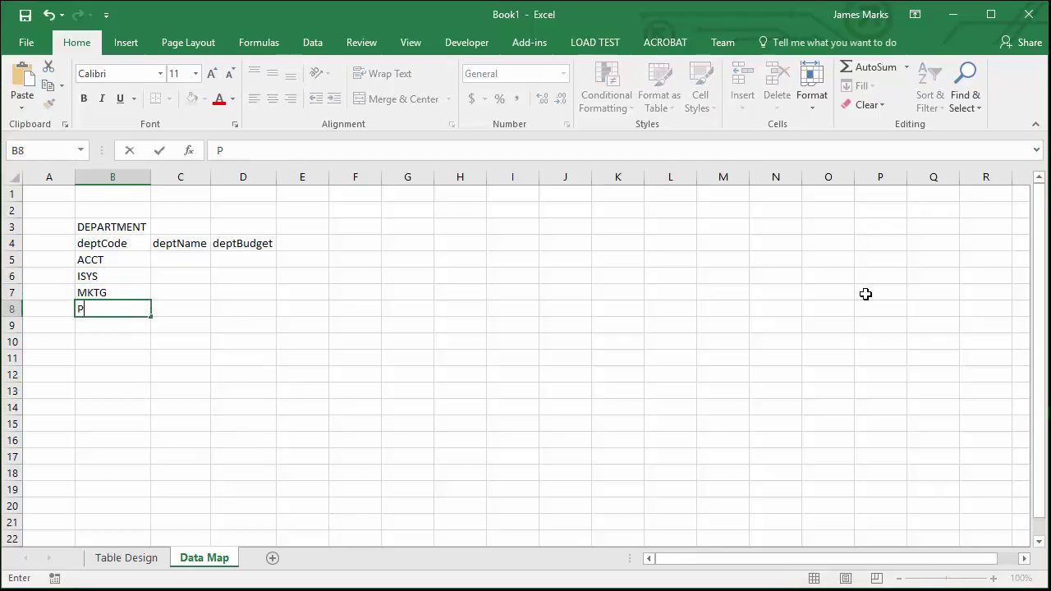
key("Tab")
Fill the deptName column in C5:C8 with Accounting, Information Systems Technology, Marketing and Personell
key("Up")
key("Up")
key("Up")
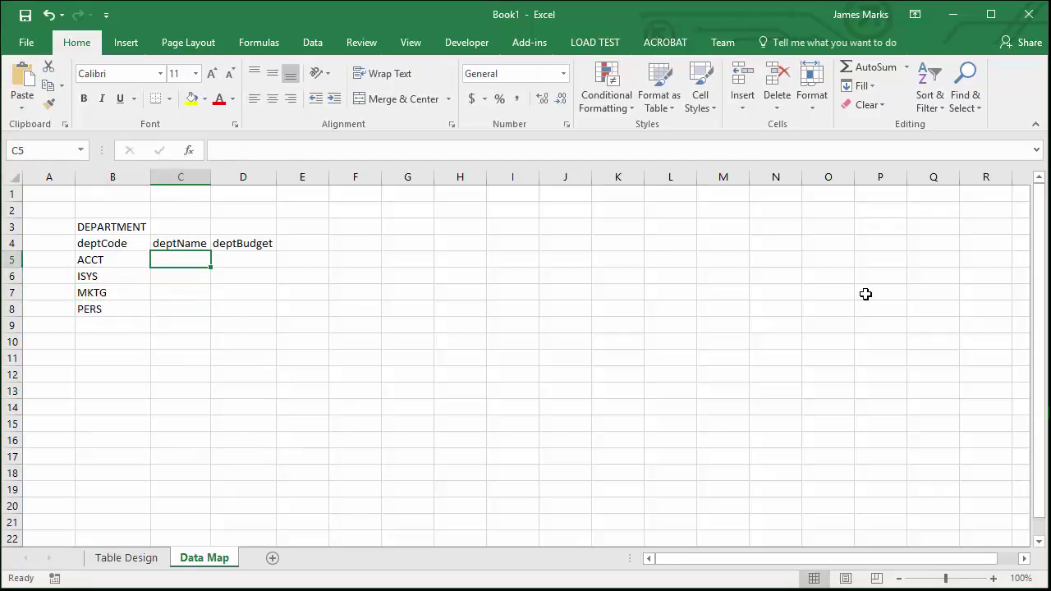
type("Accounting")
key("Return")
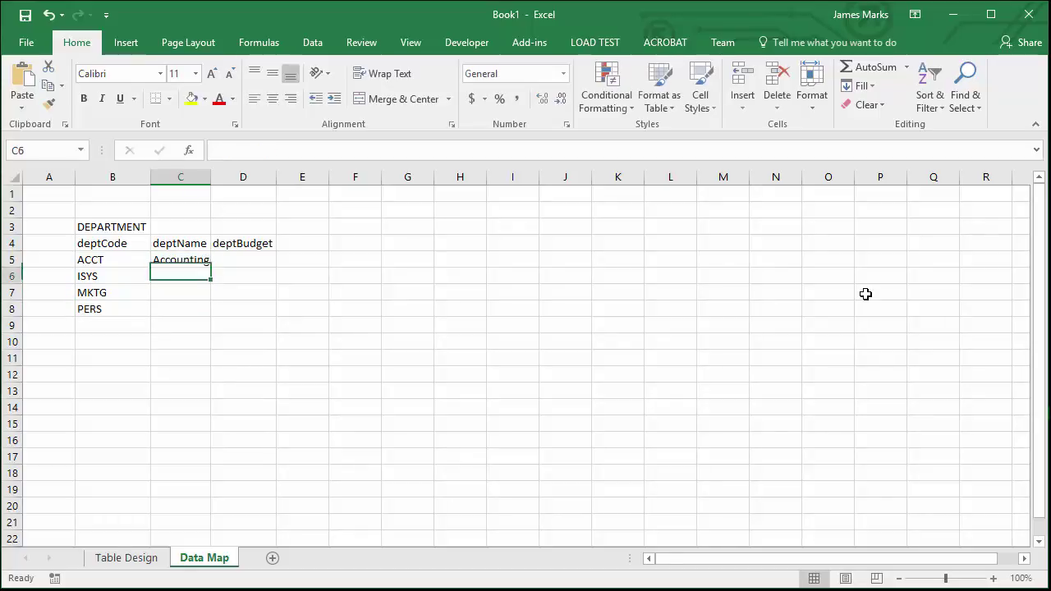
type("Informa")
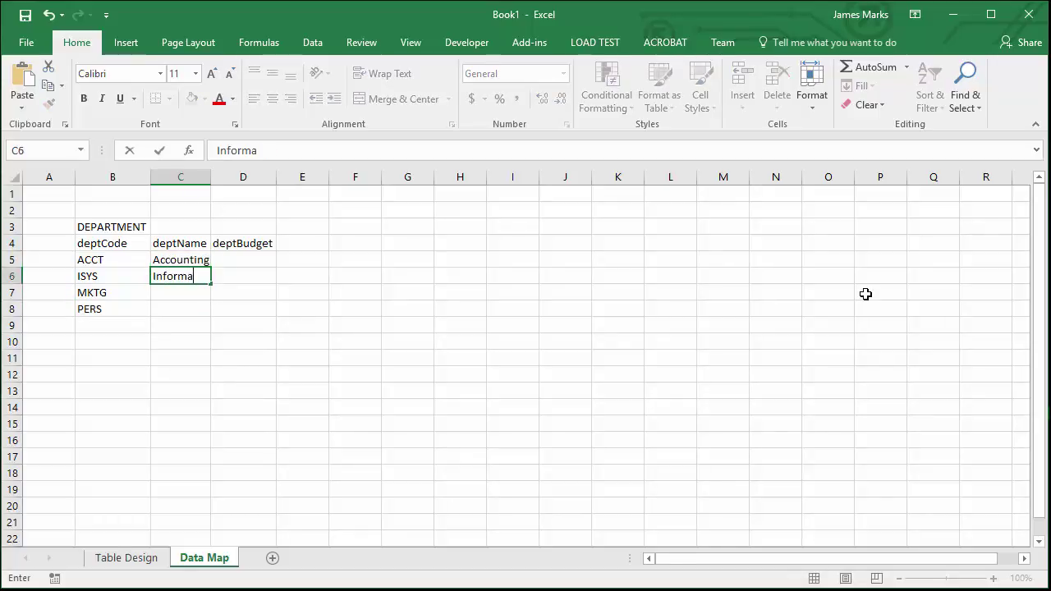
type("tion Systems")
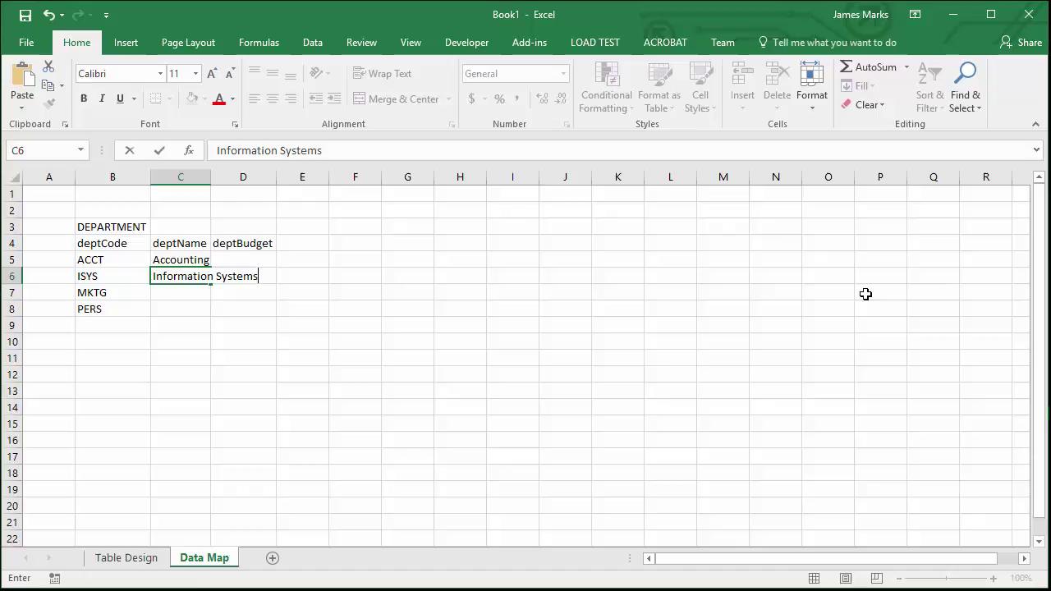
type(" Technology")
key("Return")
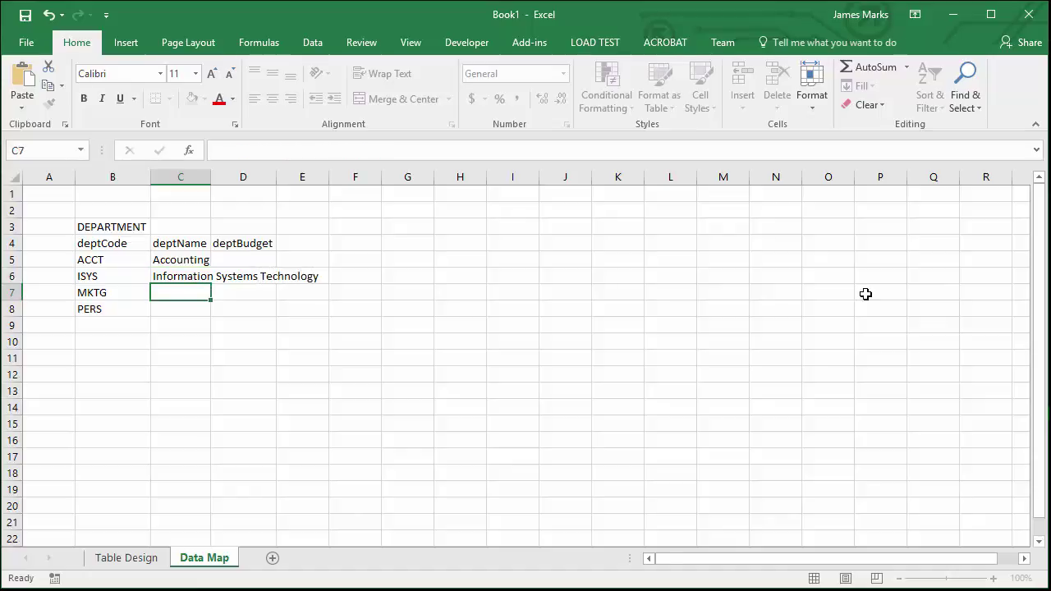
type("Marketing")
key("Return")
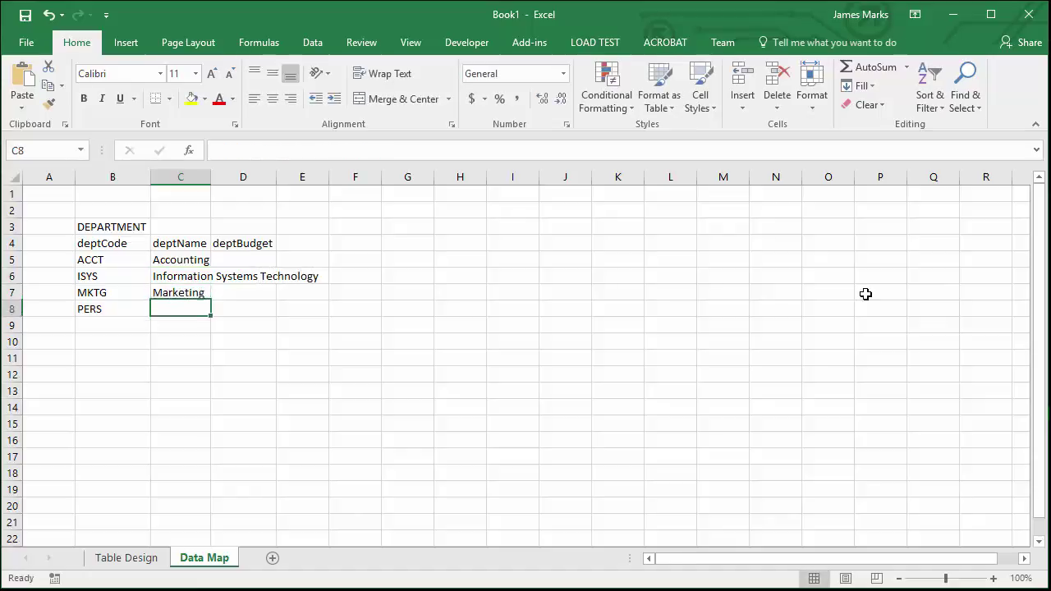
type("Personell")
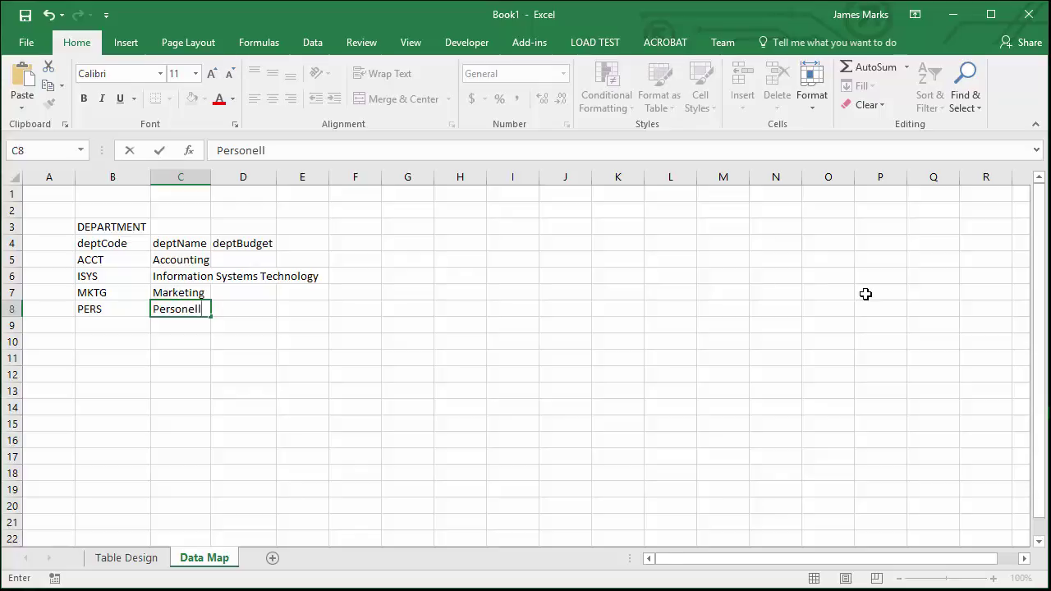
key("Tab")
Auto-fit column C to the department names, with the first deptBudget cell, D5, selected
key("Up")
key("Up")
key("Up")
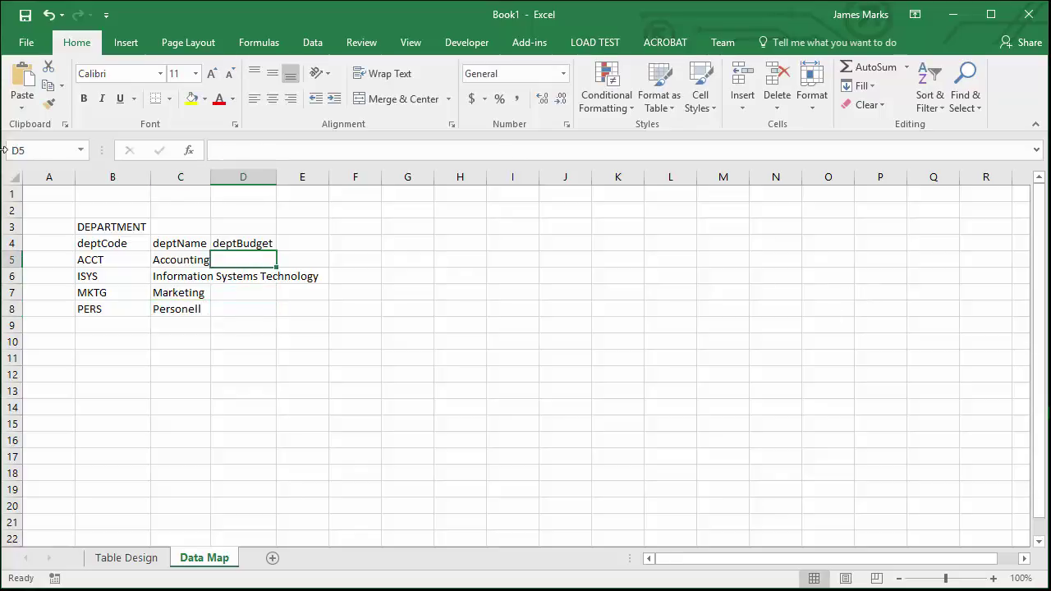
double_click(211, 176)
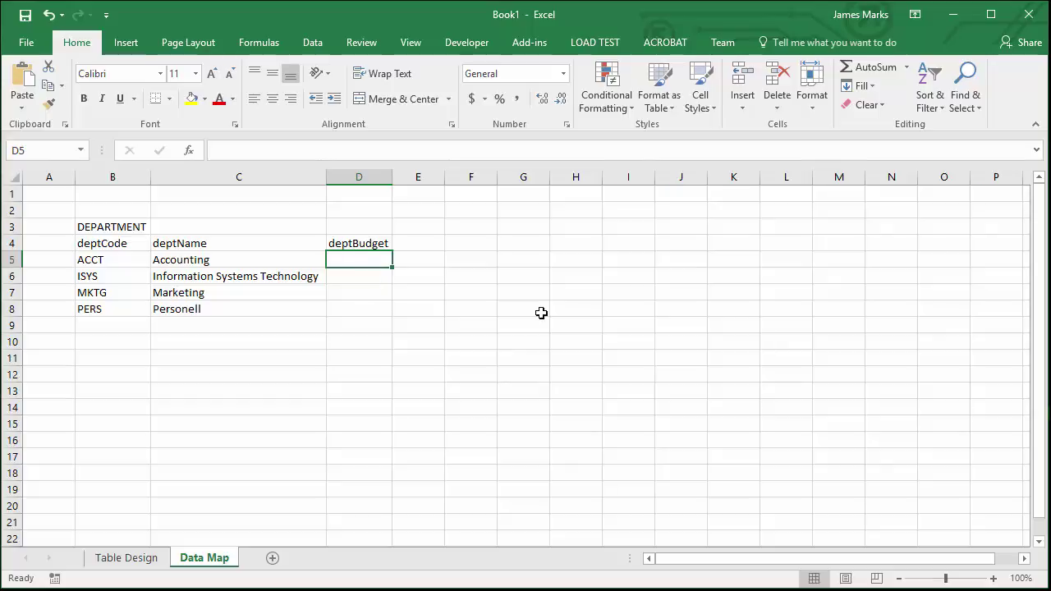
Enter the deptBudget values 500000 for ACCT in D5 and 600000 for ISYS in D6
type("5000")
key("Return")
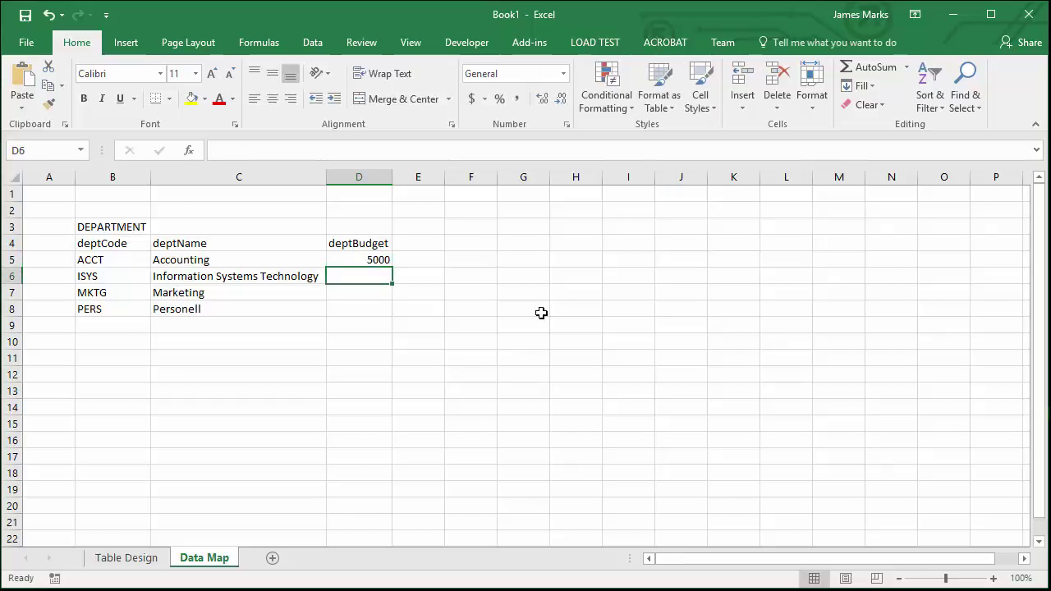
key("Up")
type("50000")
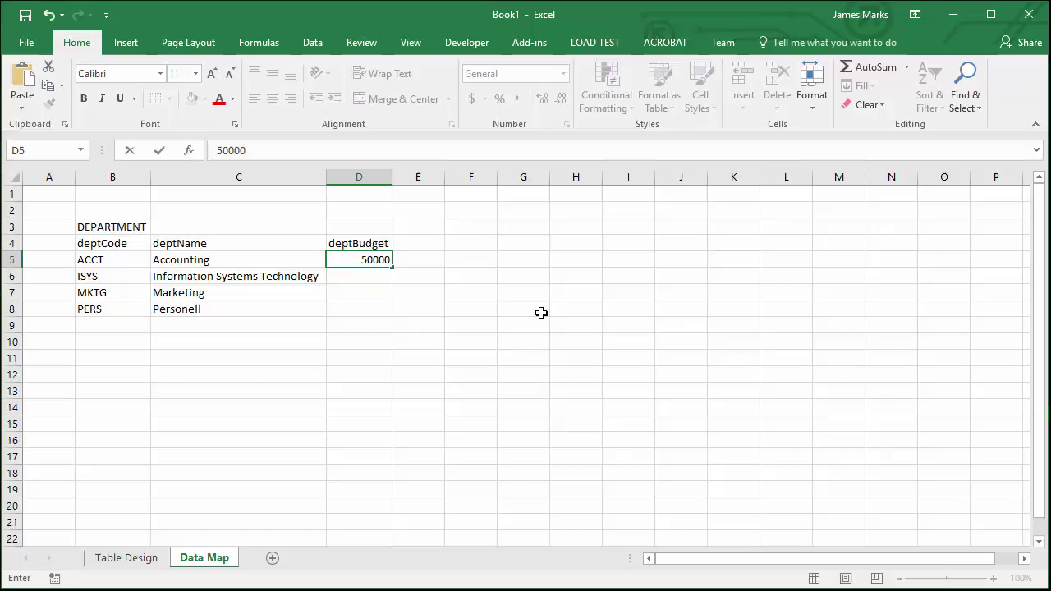
key("Return")
type("600000")
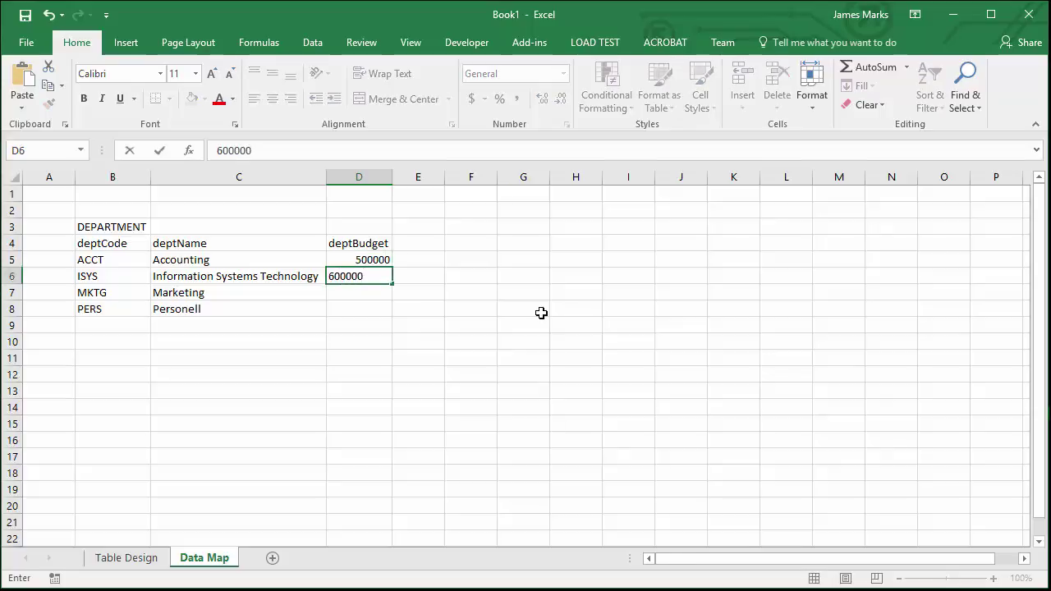
key("Return")
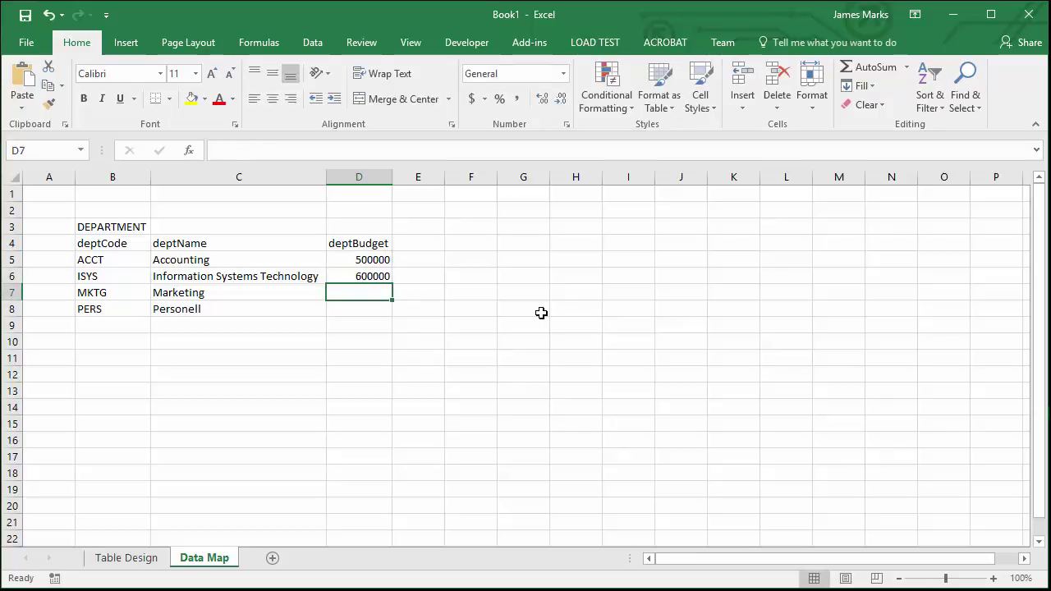
Enter the deptBudget values 1000000 for MKTG in D7 and 15 for PERS in D8
type("10")
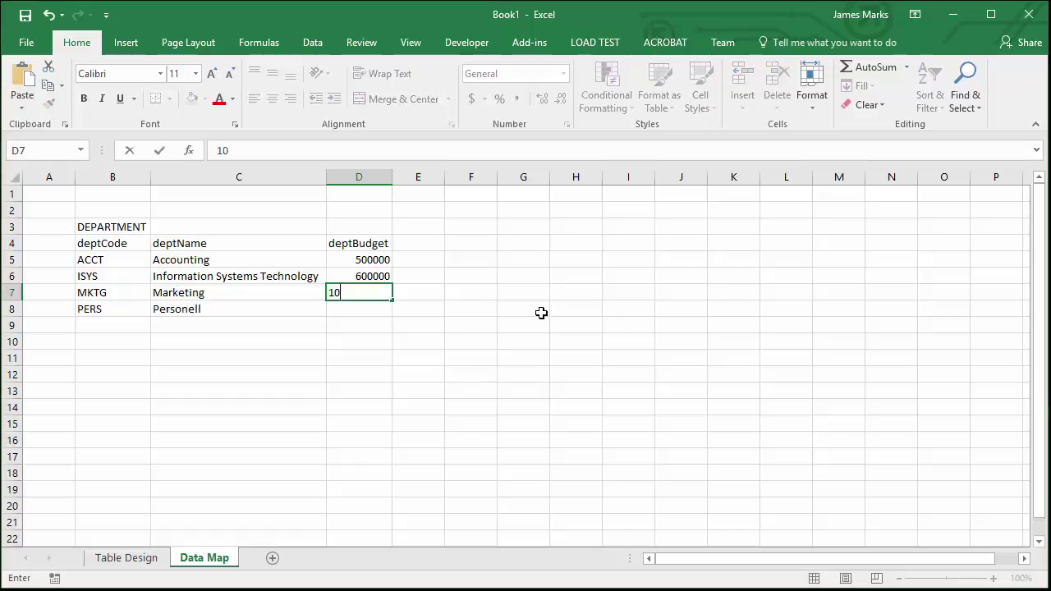
type("000003")
key("Return")
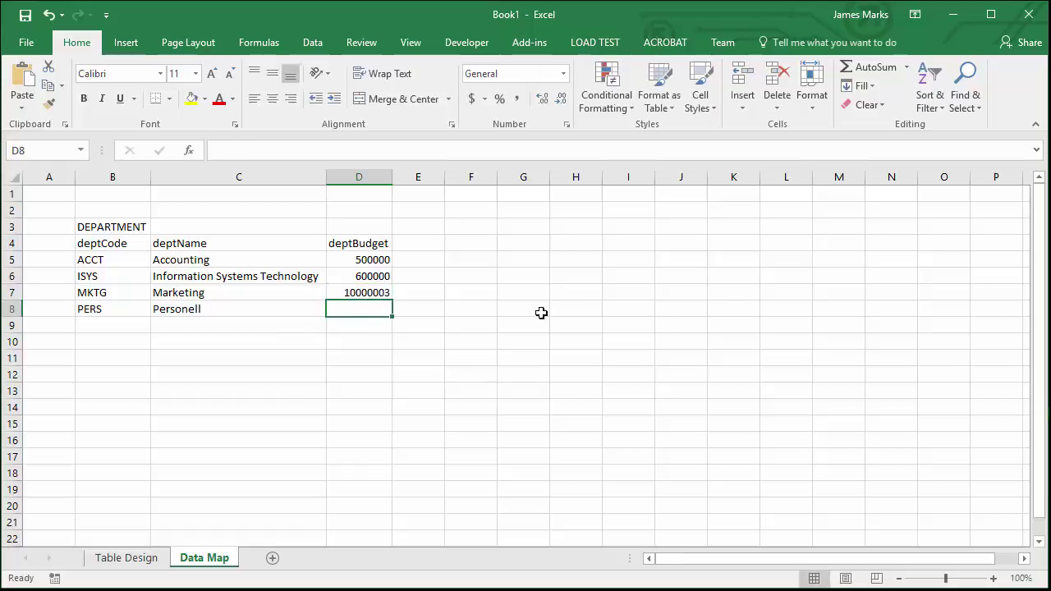
key("Up")
key("F2")
key("BackSpace")
key("Return")
type("15")
key("Return")
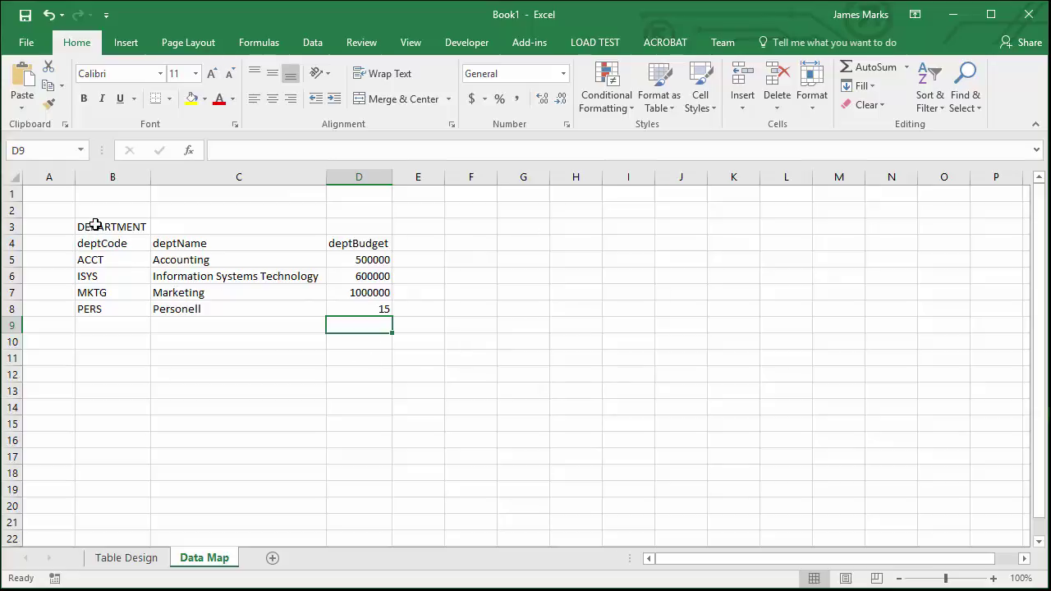
Make the DEPARTMENT title and the column headings in B3:D4 bold
left_click_drag(94, 229, 366, 238)
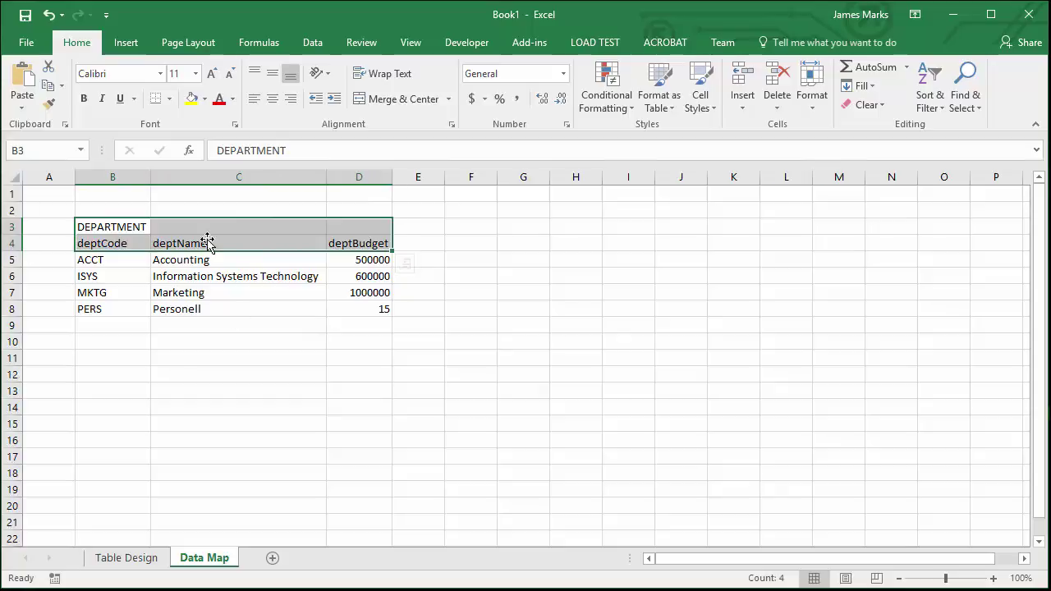
left_click(110, 241)
left_click(358, 232)
left_click(366, 237)
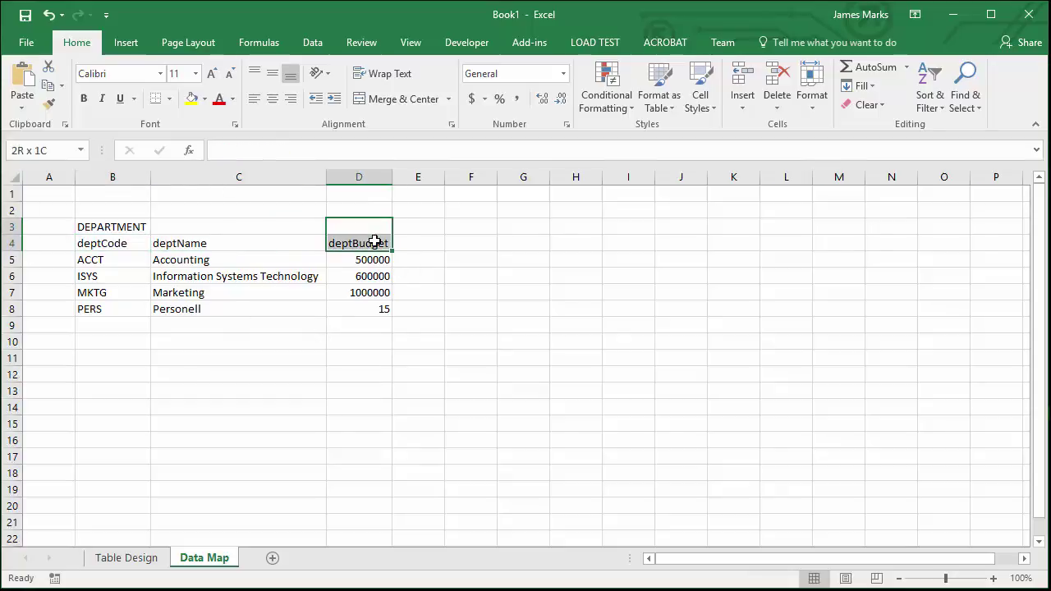
left_click_drag(140, 246, 356, 233)
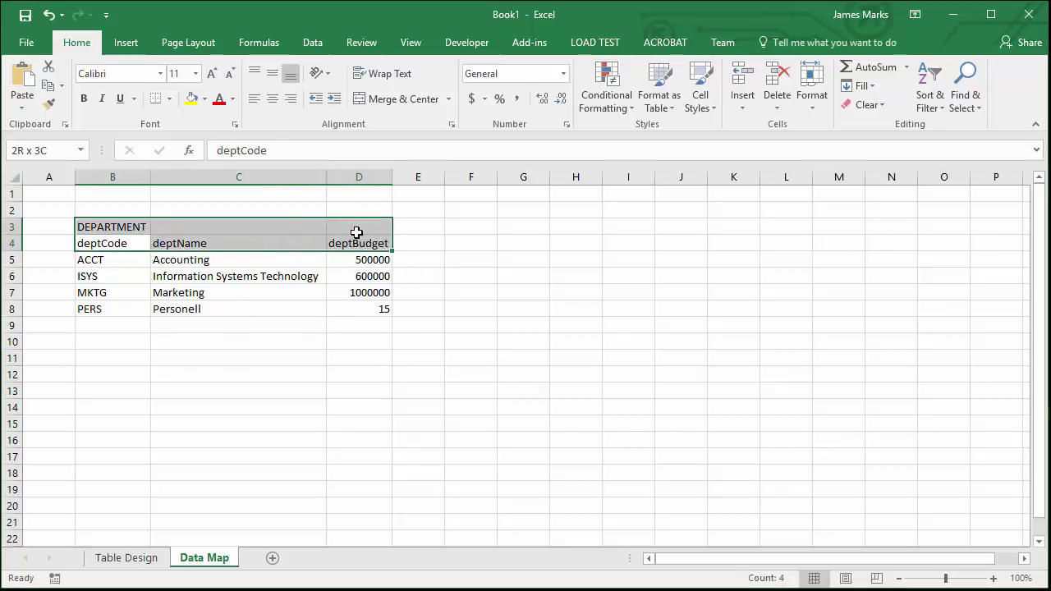
left_click(83, 99)
Increase the font size of the DEPARTMENT title in B3 to 14
left_click(157, 230)
left_click(129, 226)
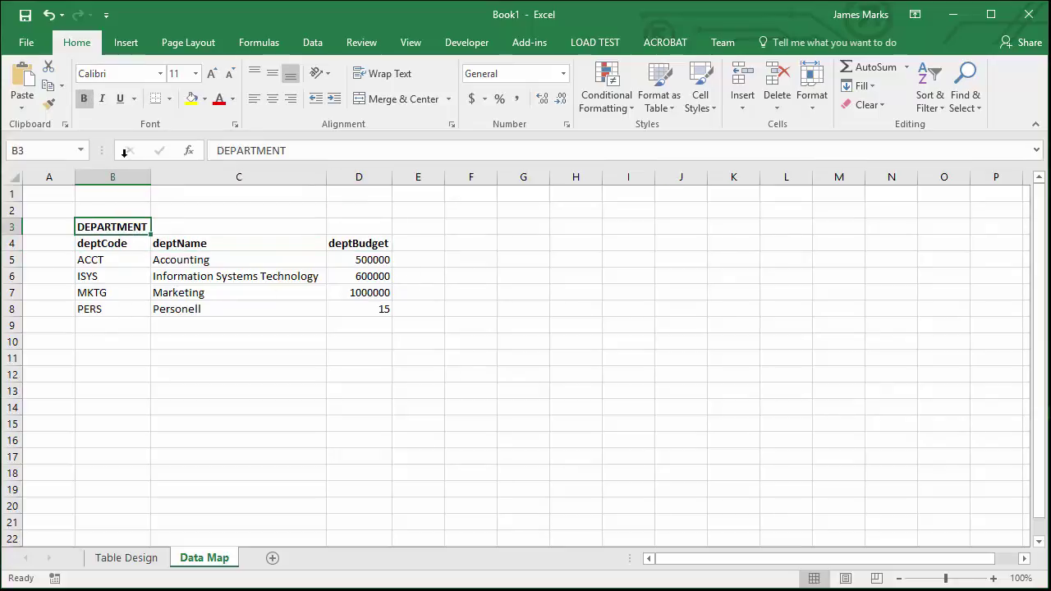
left_click(212, 73)
left_click(212, 73)
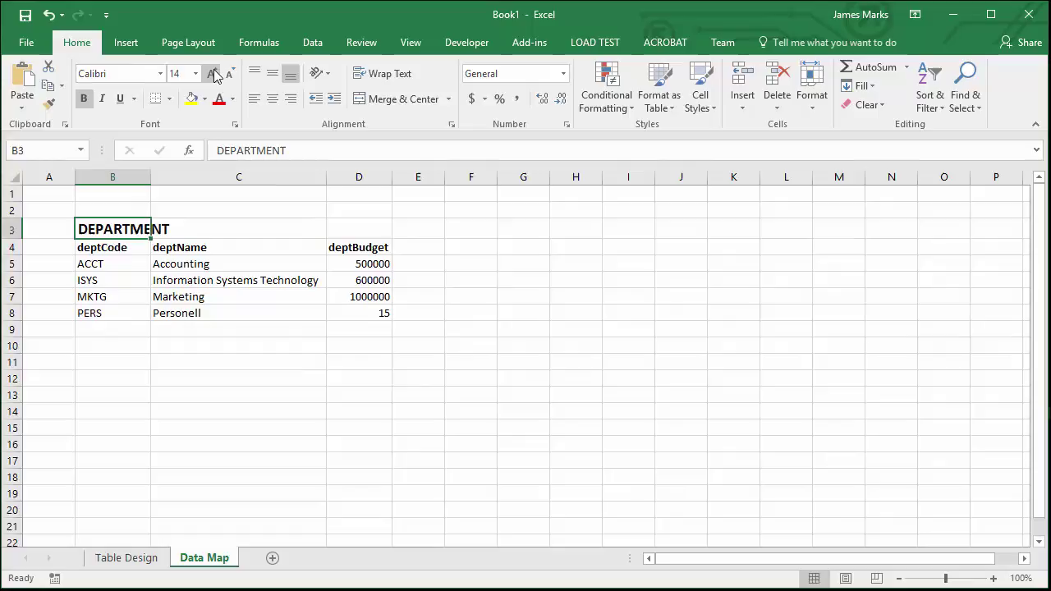
Underline the deptCode heading in B4 to mark it as the primary key
left_click(190, 245)
left_click(109, 247)
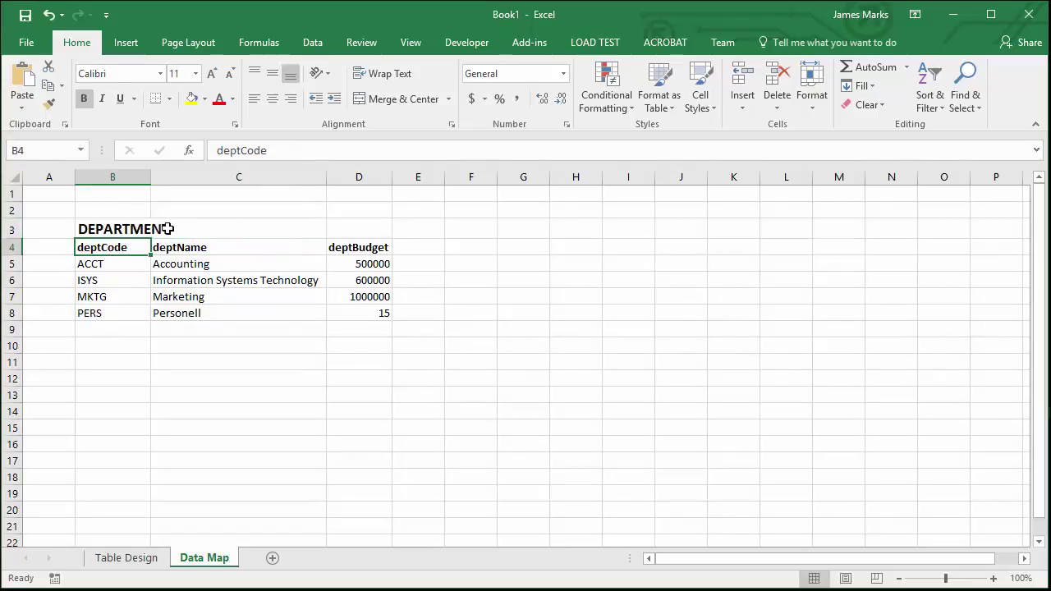
left_click(120, 99)
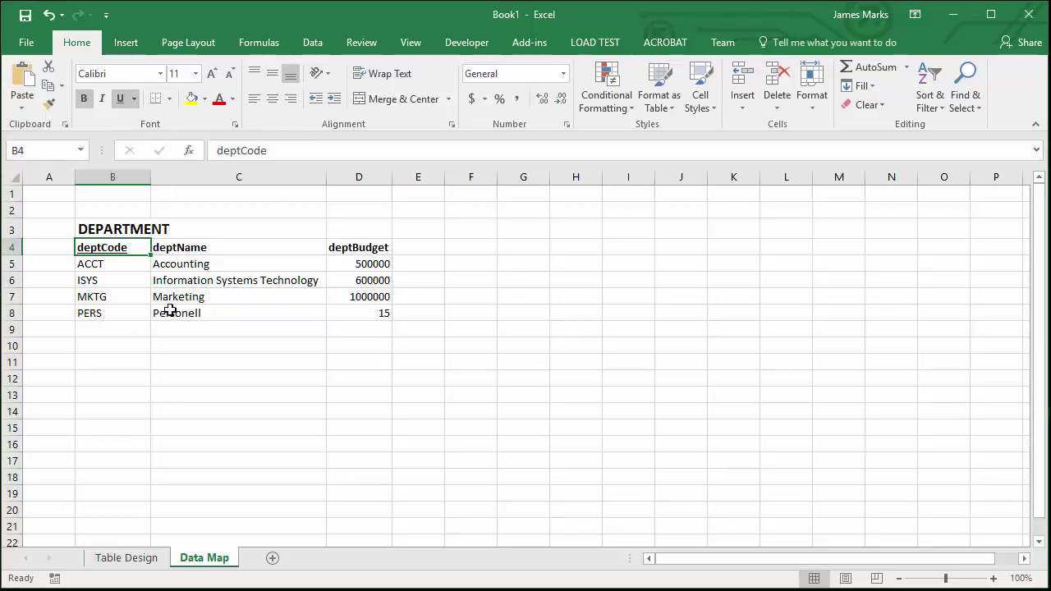
left_click(135, 263)
left_click(106, 278)
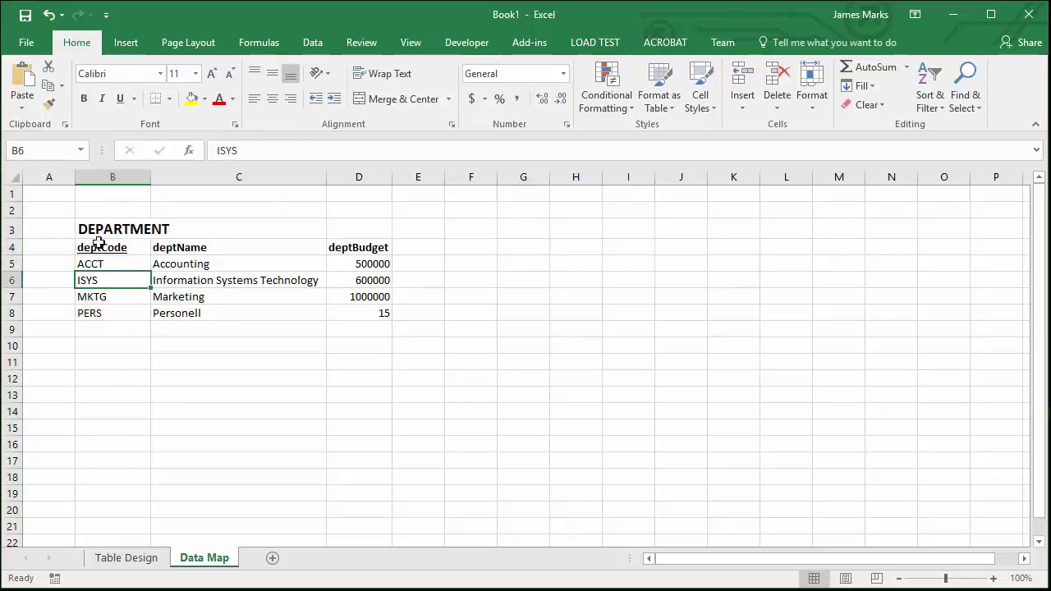
Start a second table with the title BOOK_AUTHOR in G3 and the headings bookId in G4 and authorId in H4
left_click(458, 231)
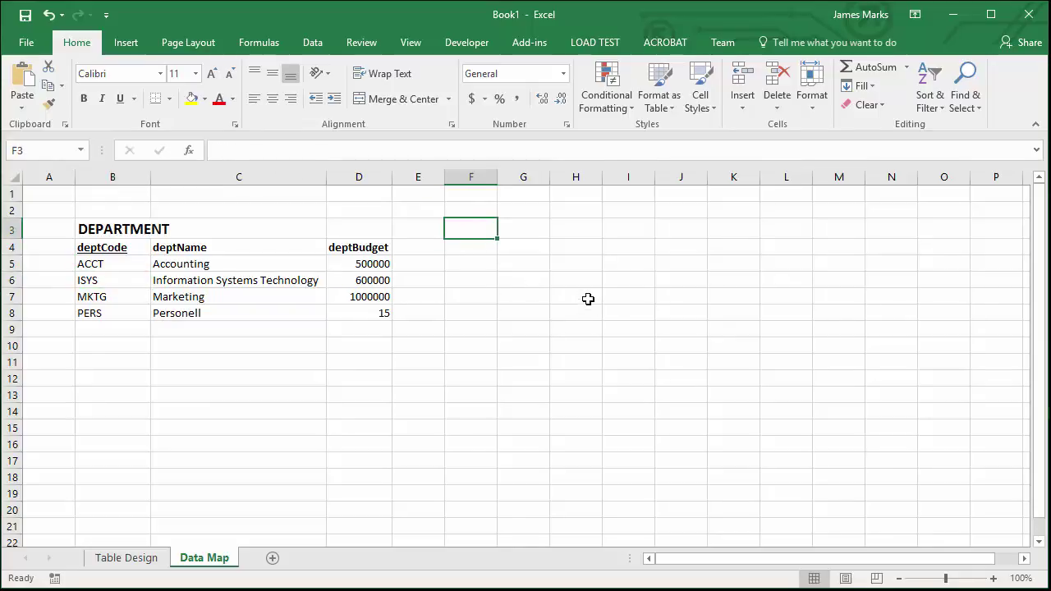
left_click(534, 235)
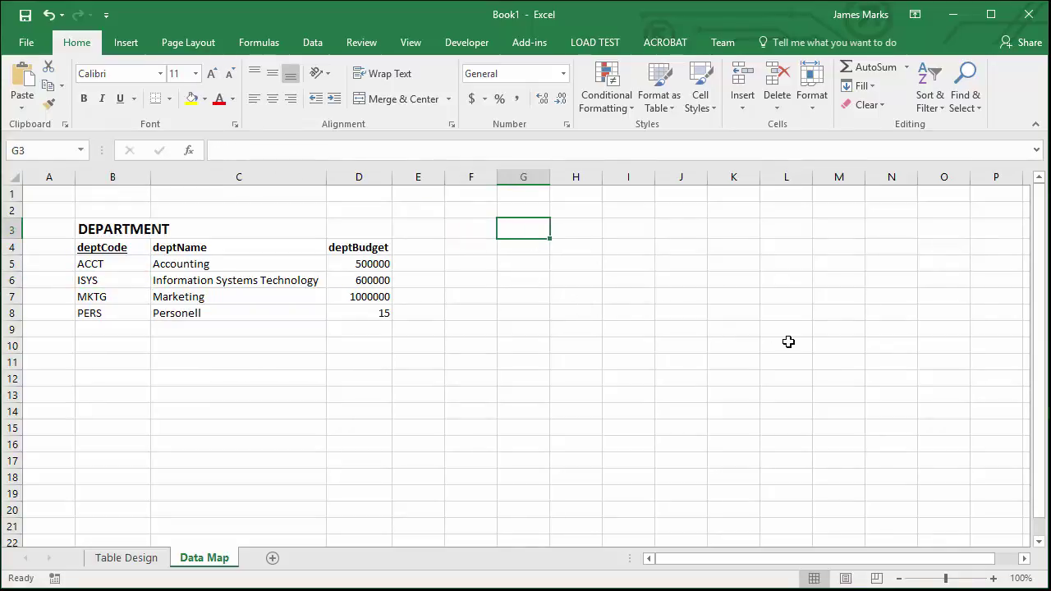
type("BOOK_AUTHOR")
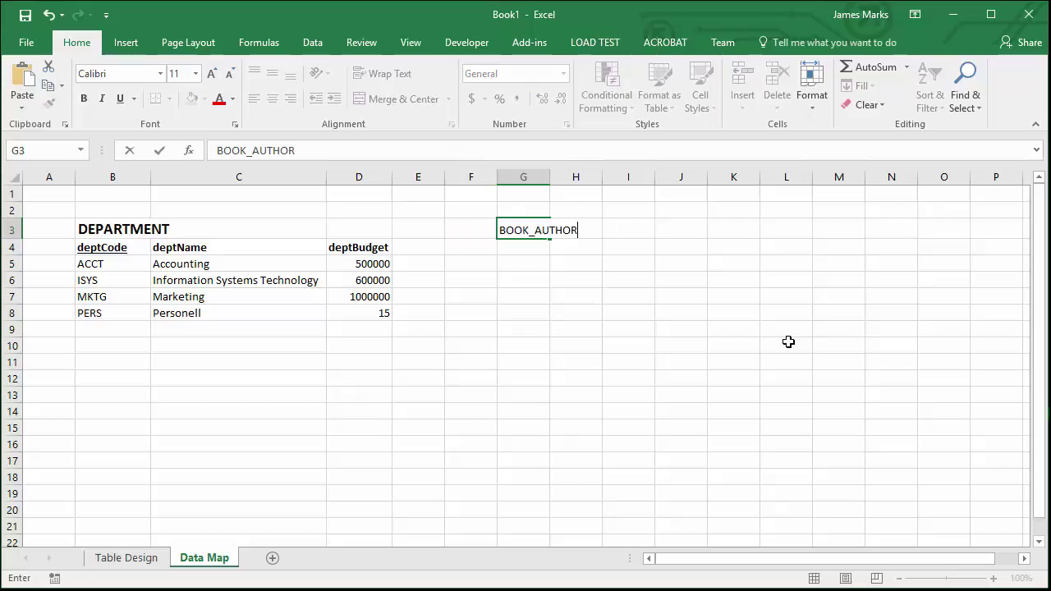
key("Return")
type("booke")
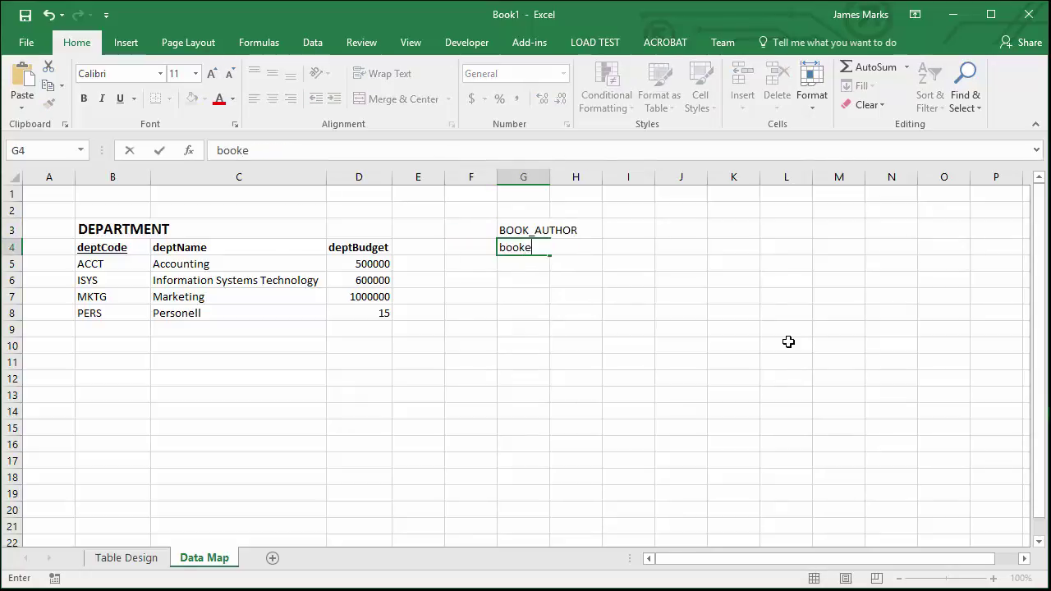
type("d")
key("Tab")
type("Aut")
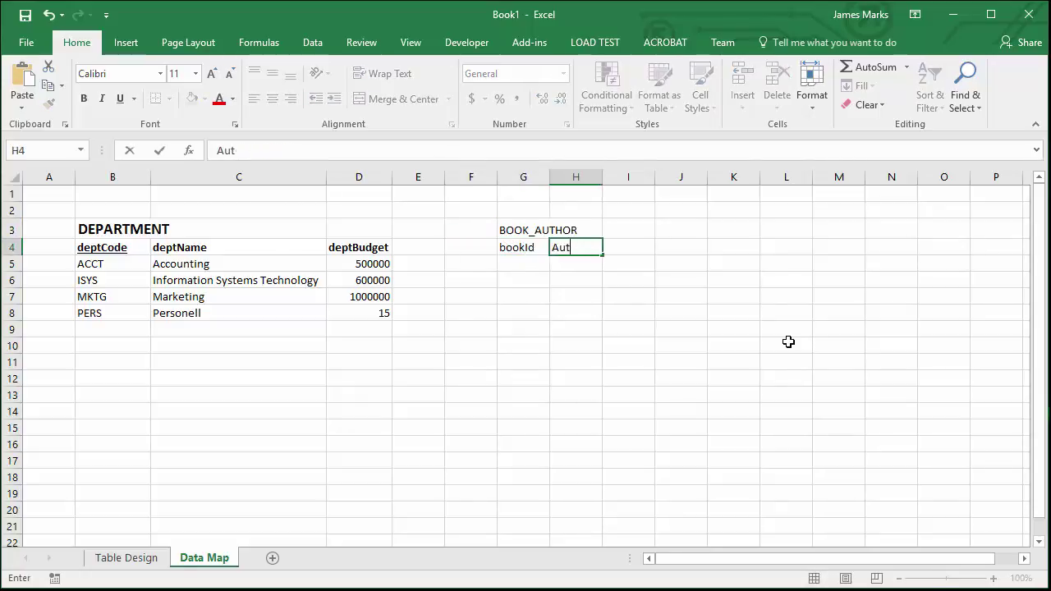
type("yhothorId")
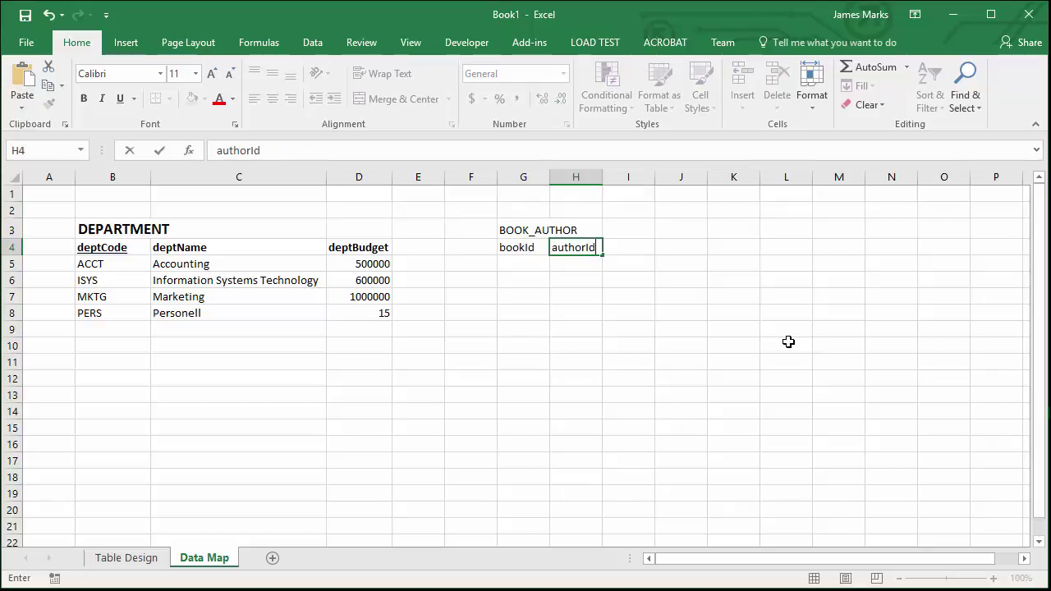
key("Tab")
Add the heading authorSequenceNo in I4 as the third column of the BOOK_AUTHOR table
type("a")
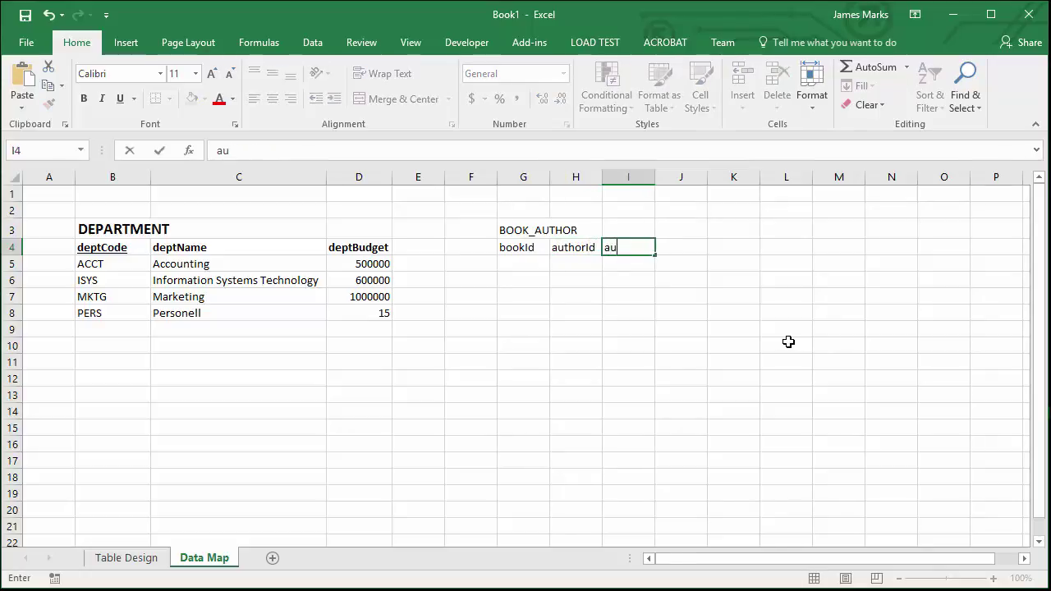
type("utherS")
key("BackSpace")
key("BackSpace")
key("BackSpace")
type("orSequ")
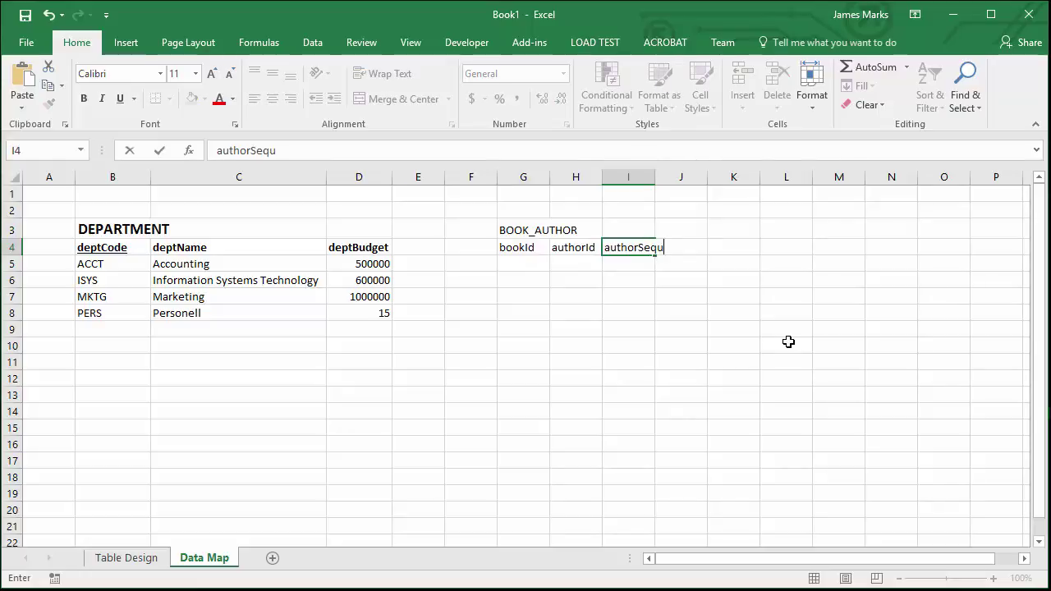
type("enceNo")
key("Return")
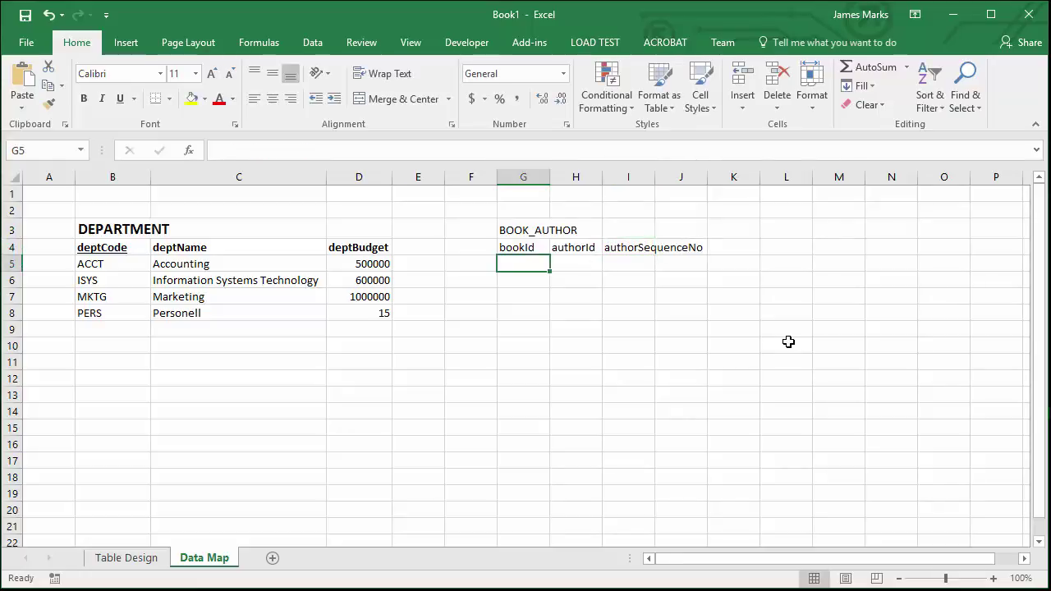
Enter the first BOOK_AUTHOR record in row 5 with bookId 1, authorId 5 and authorSequenceNo 2
type("1")
key("Tab")
type("5")
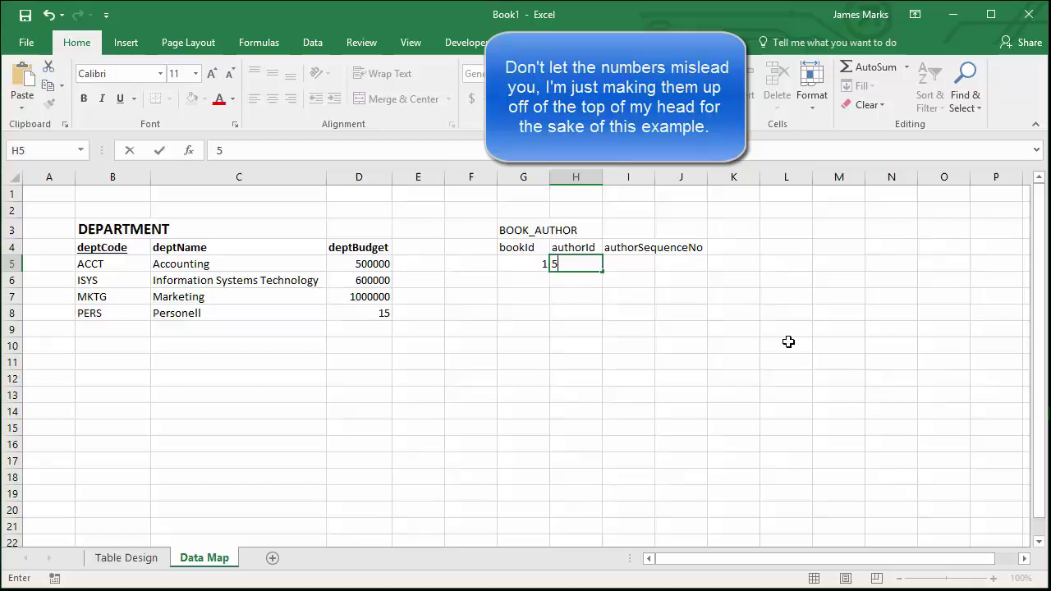
key("Tab")
type("2")
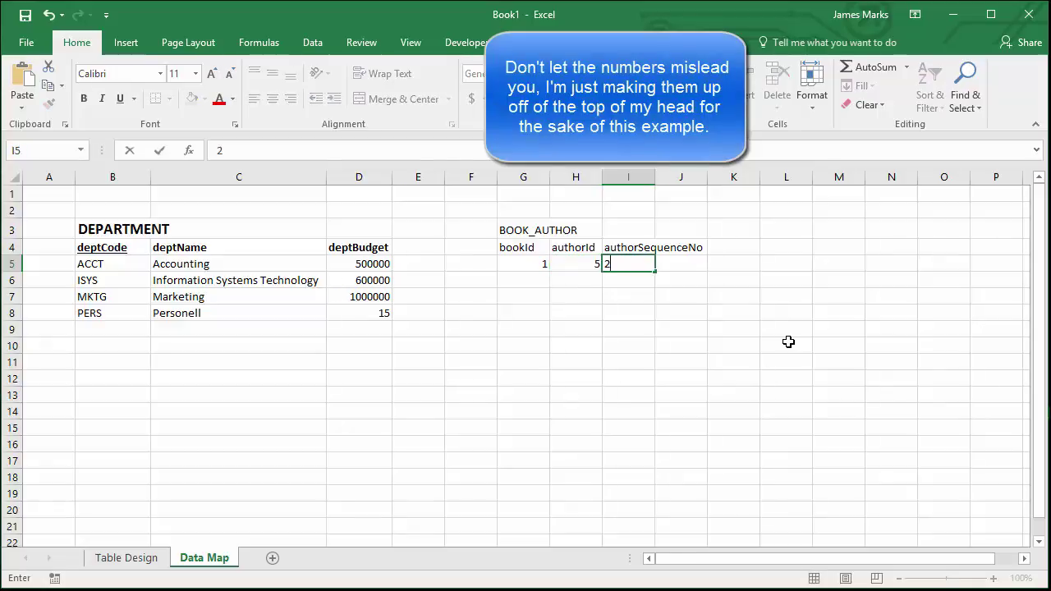
key("Return")
Enter the second BOOK_AUTHOR record in row 6 with bookId 1, authorId 3 and authorSequenceNo 1
type("1")
key("Tab")
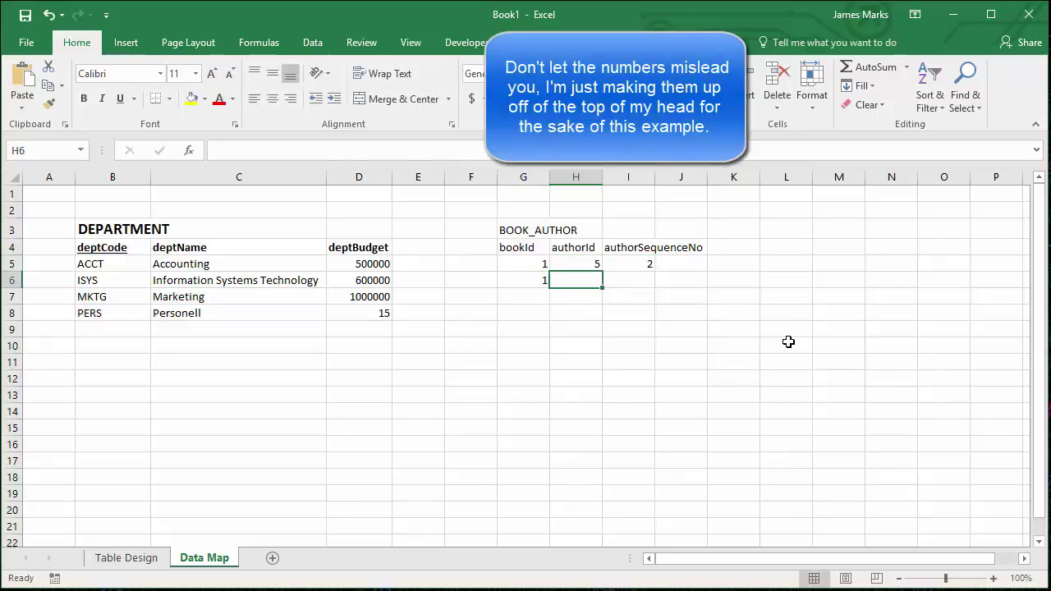
type("3")
key("Tab")
type("2")
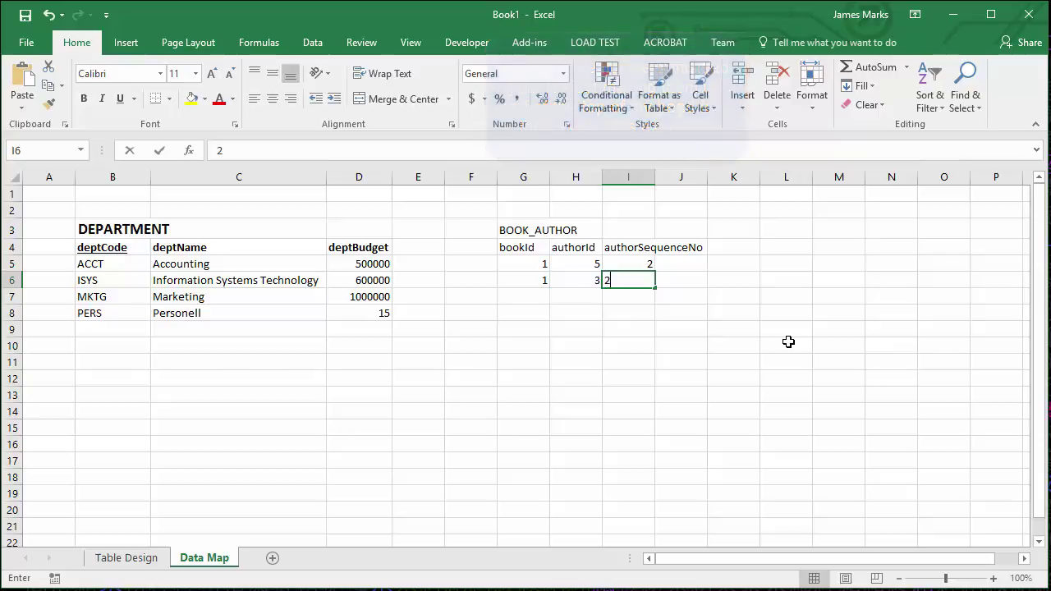
key("Return")
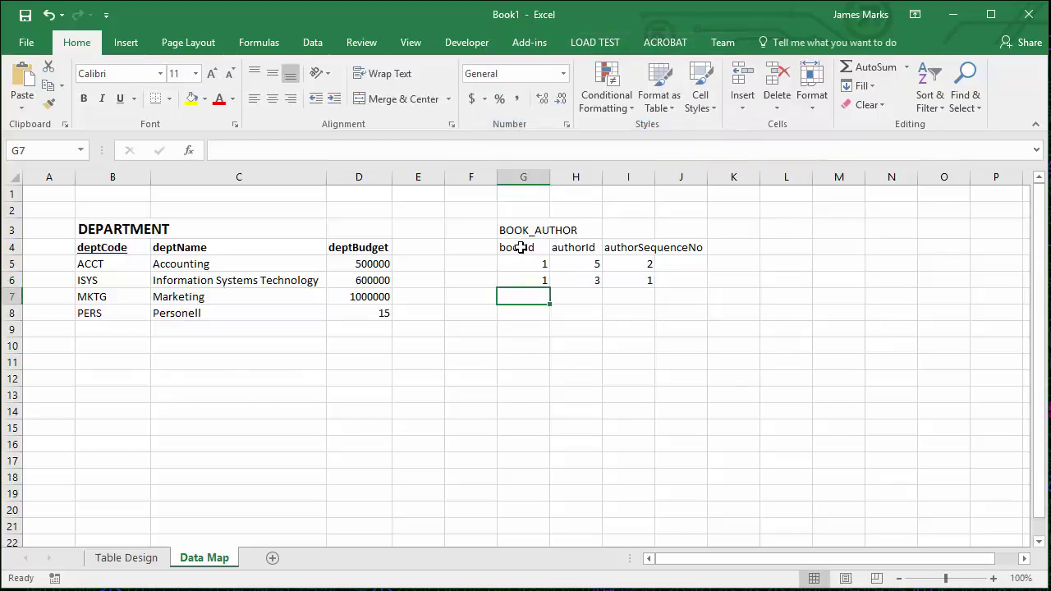
Underline the bookId and authorId headings in G4:H4 to mark them as the composite primary key
left_click_drag(509, 231, 577, 240)
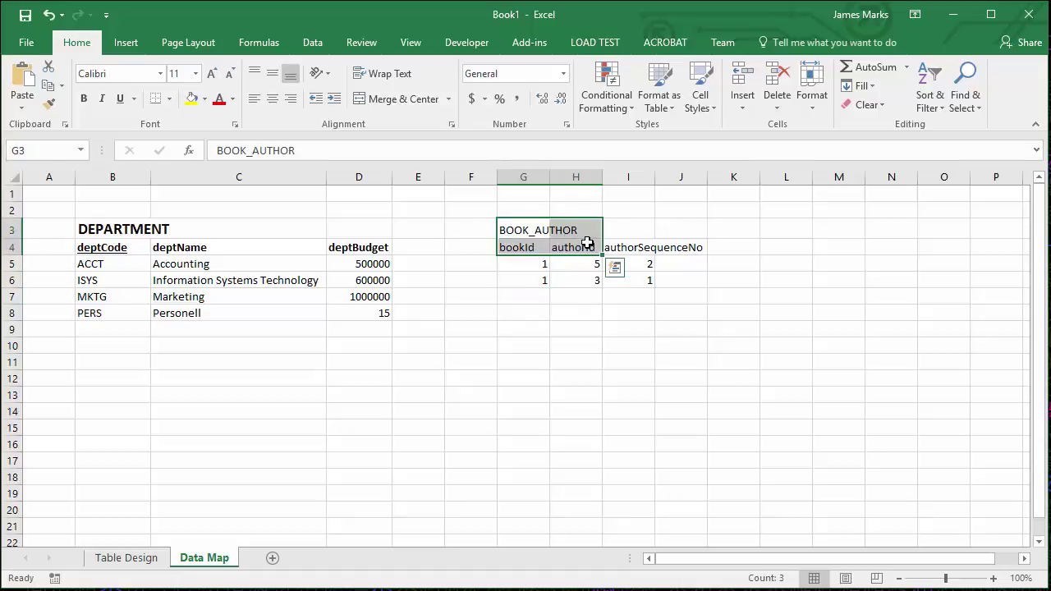
left_click(574, 246)
left_click(523, 249)
key("Right")
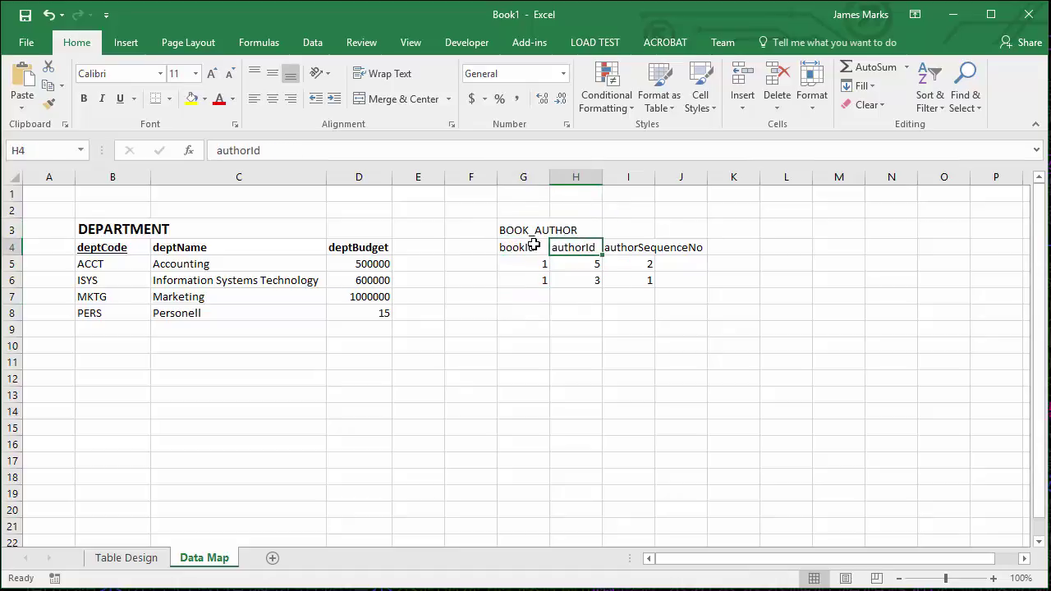
left_click(523, 248)
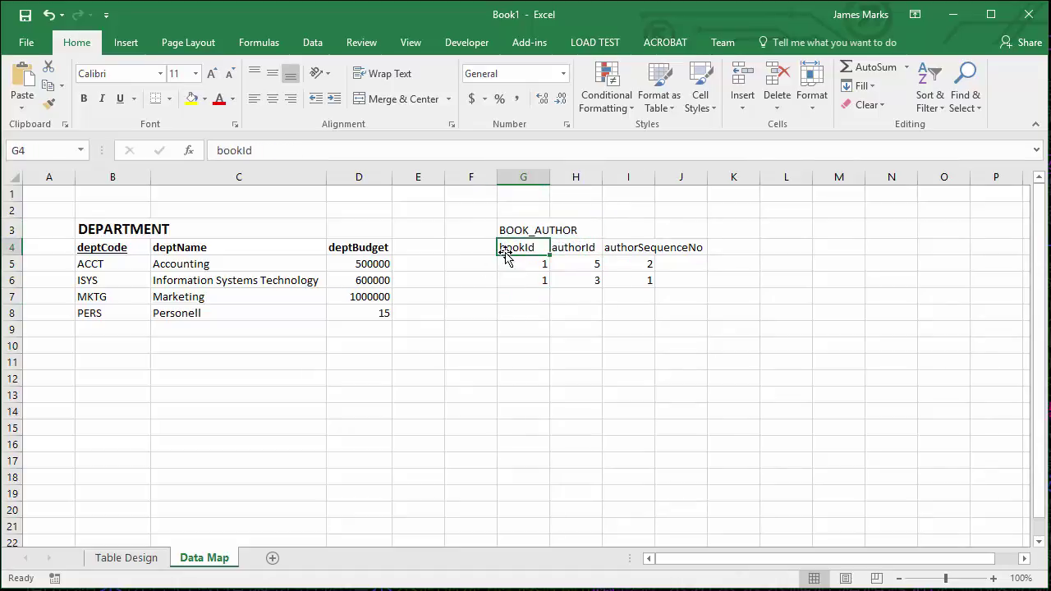
left_click(567, 244)
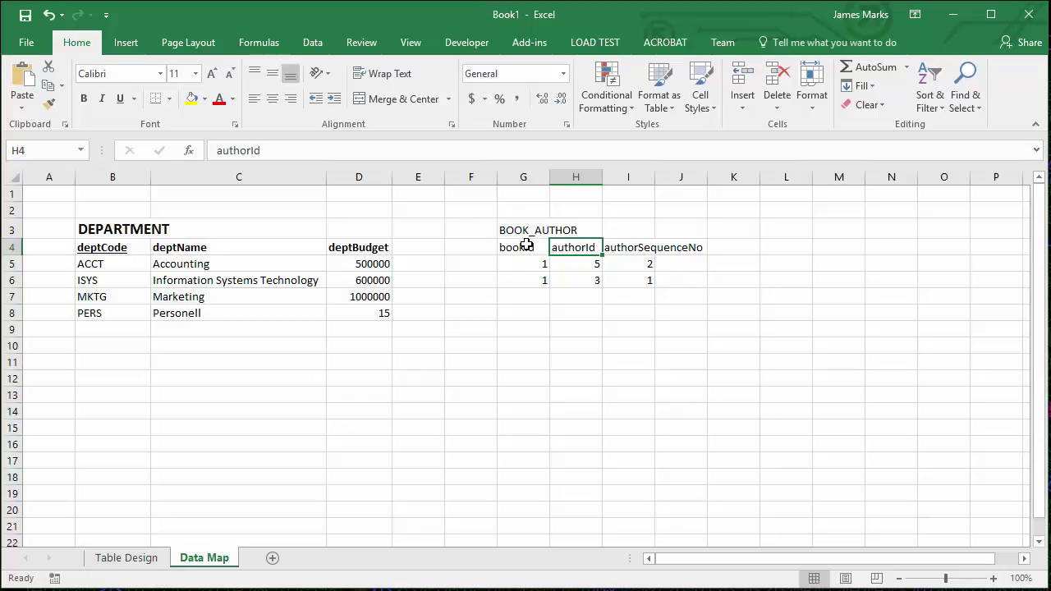
left_click_drag(531, 247, 565, 243)
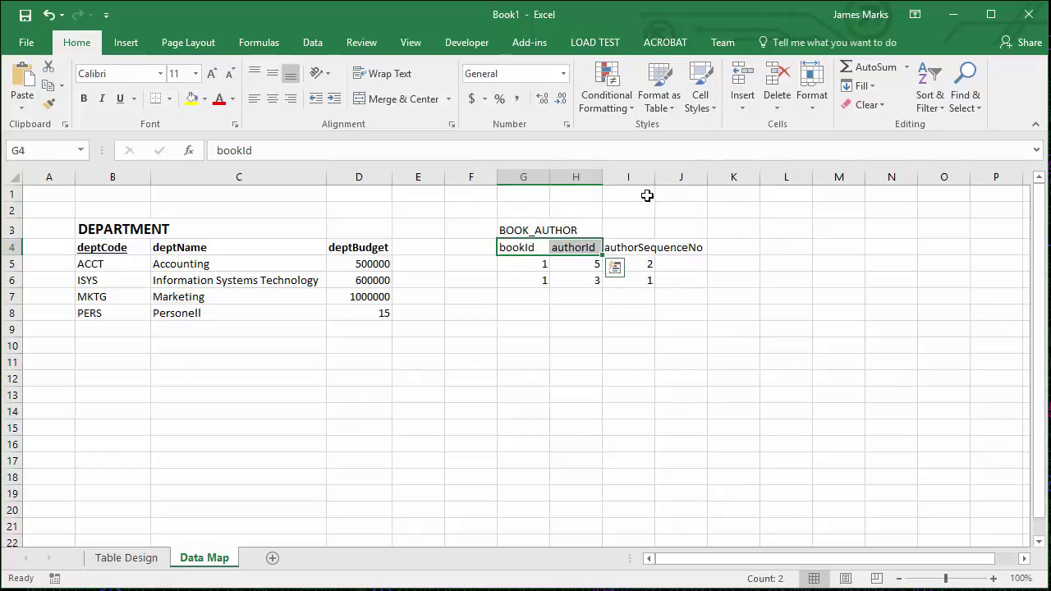
left_click(119, 98)
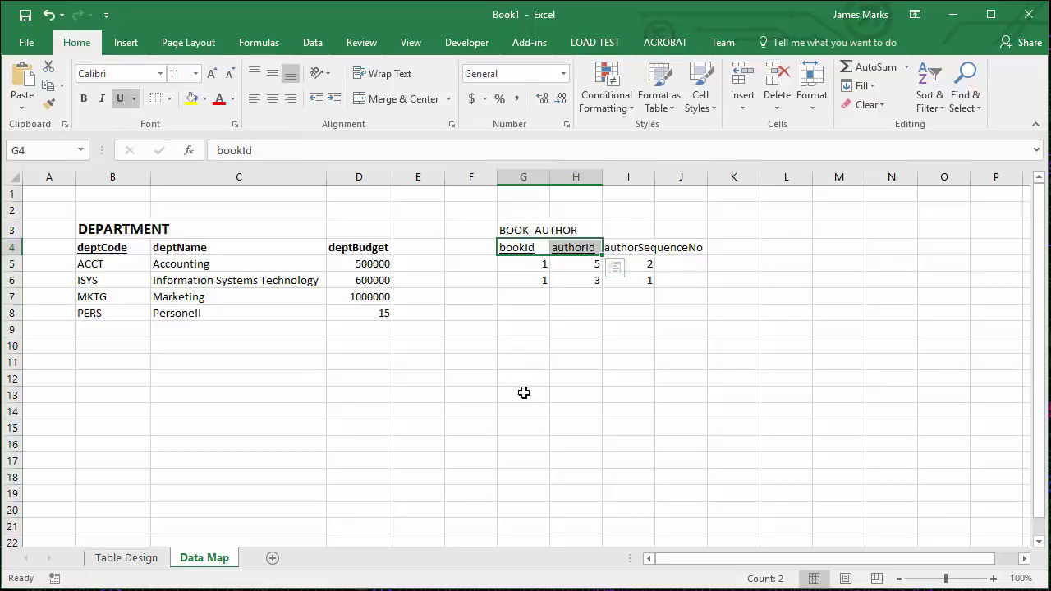
Make the BOOK_AUTHOR title and its column headings in rows 3 and 4 bold
left_click(627, 279)
left_click_drag(518, 246, 673, 245)
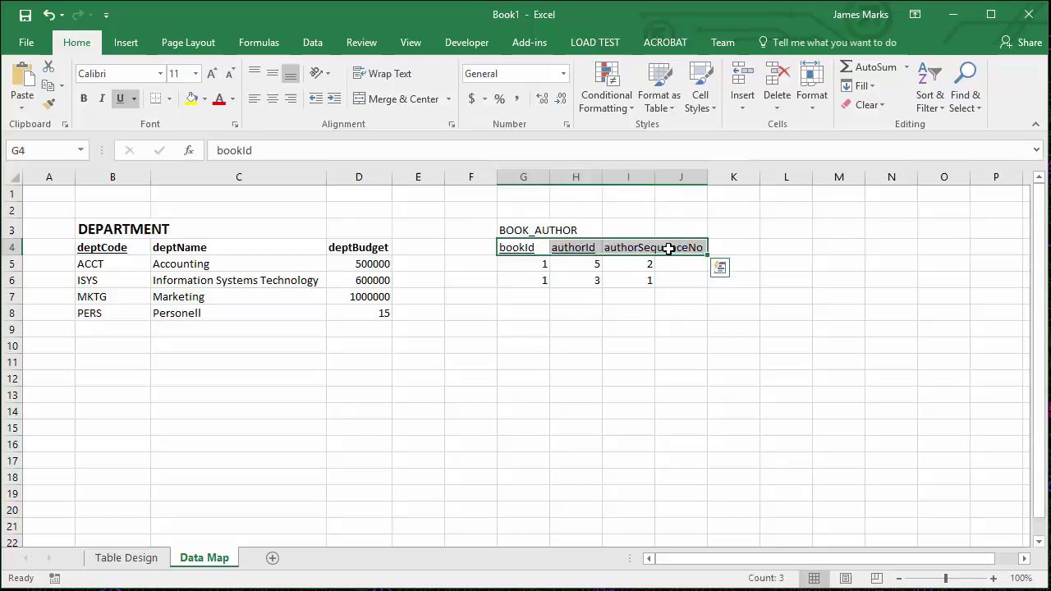
left_click(673, 245)
left_click_drag(522, 229, 685, 246)
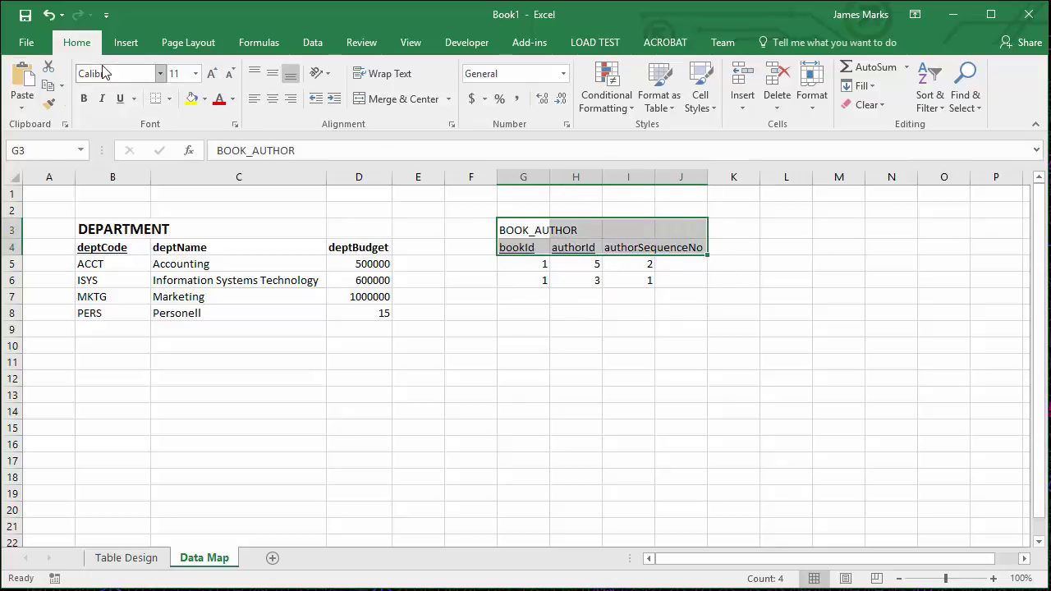
left_click(83, 98)
Enlarge the BOOK_AUTHOR title in G3 by two font size increments
left_click(544, 229)
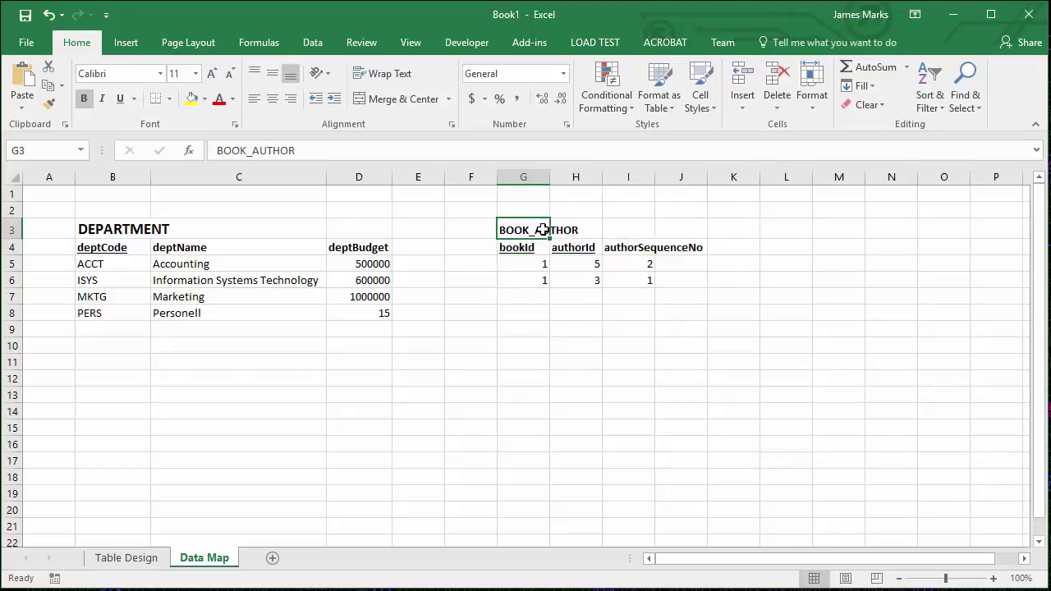
left_click(211, 73)
left_click(211, 73)
left_click(698, 247)
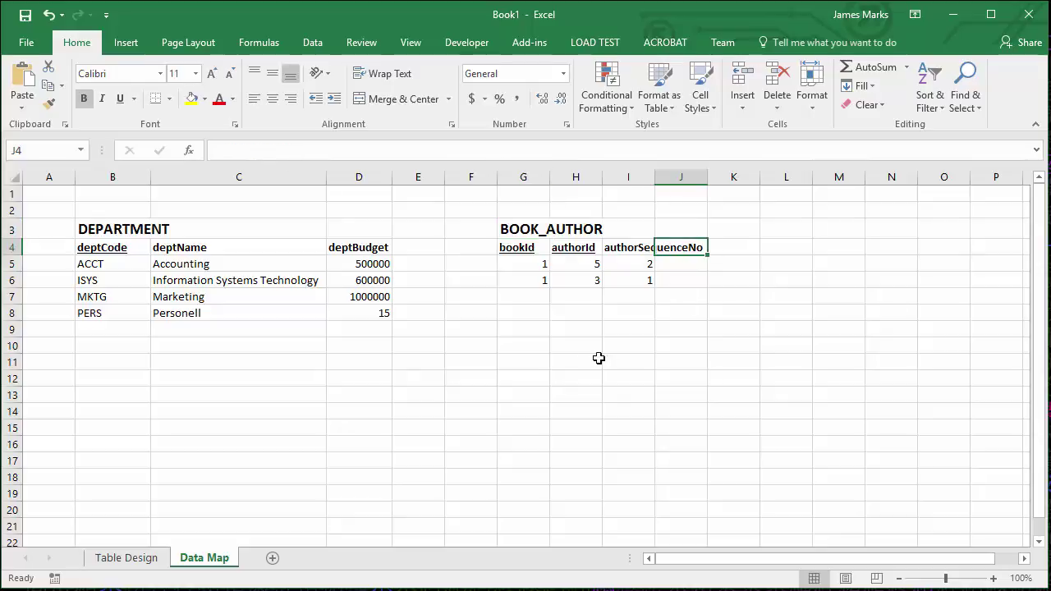
left_click(910, 309)
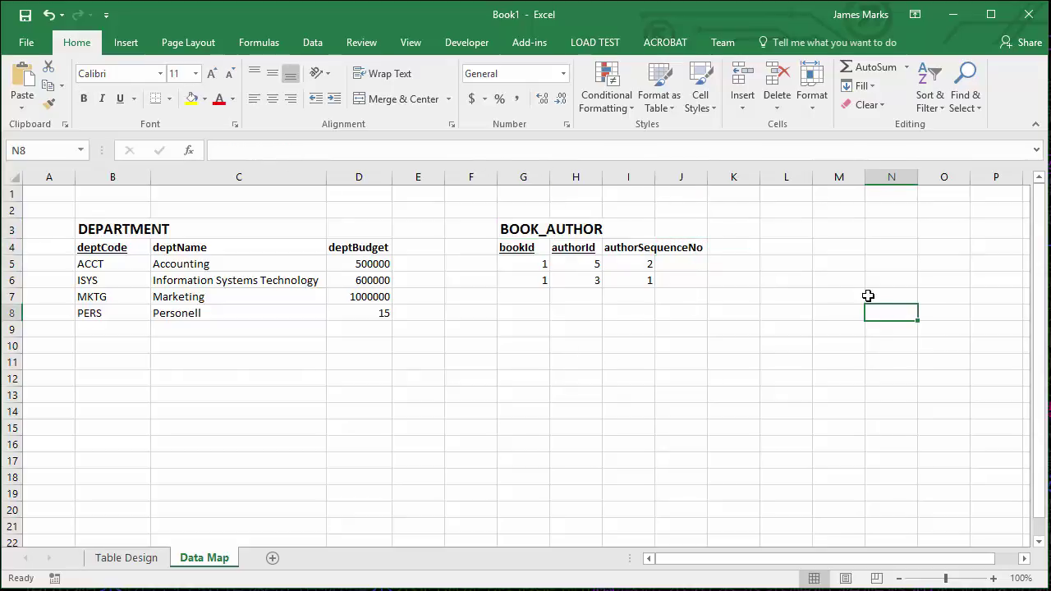
Examine the underlined primary key columns, deptCode in DEPARTMENT and bookId with authorId in BOOK_AUTHOR
left_click(103, 248)
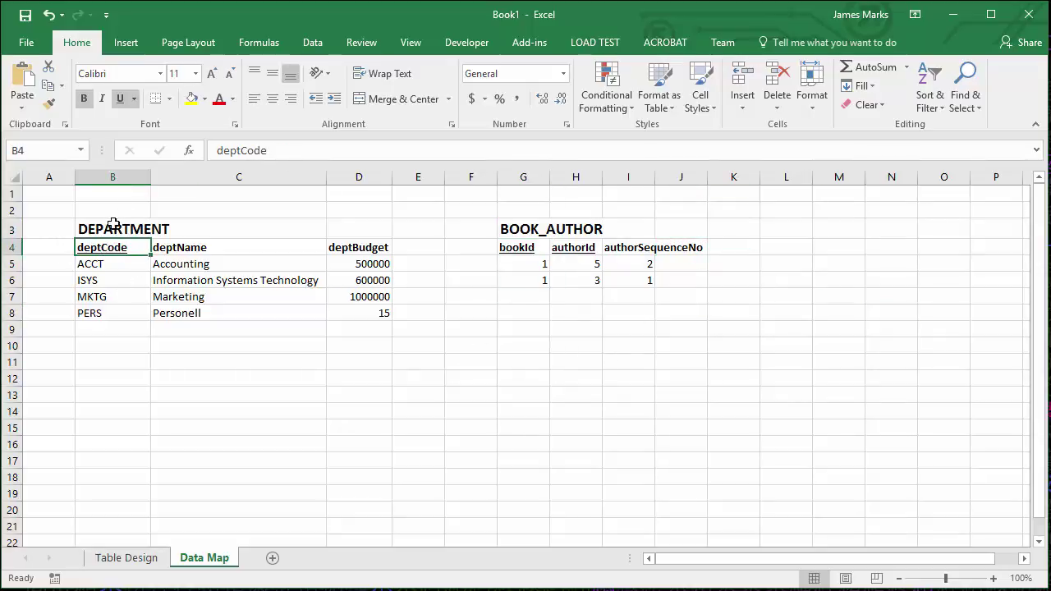
left_click(135, 178)
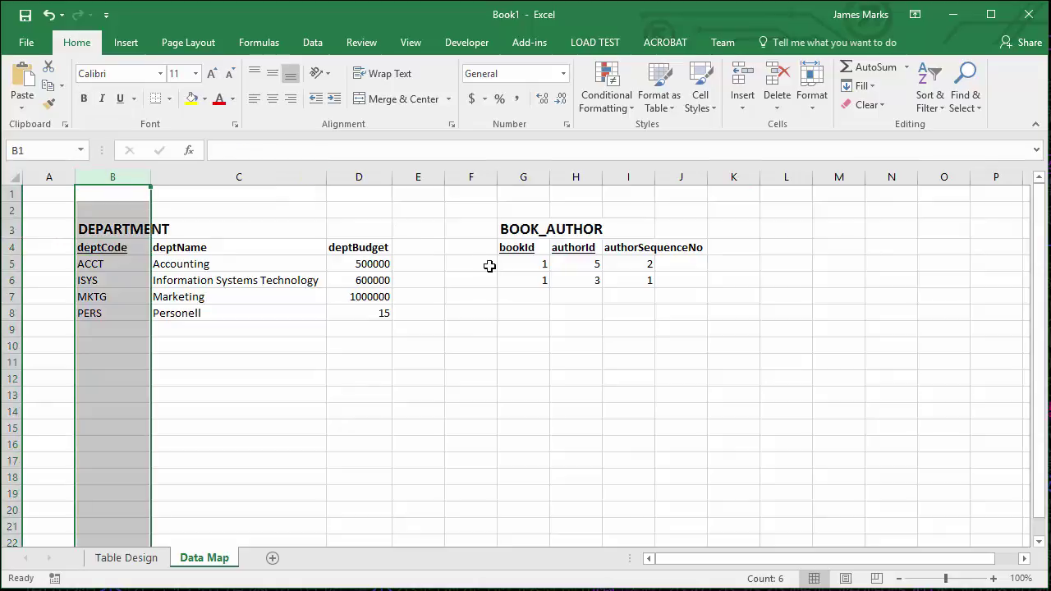
left_click_drag(523, 177, 575, 178)
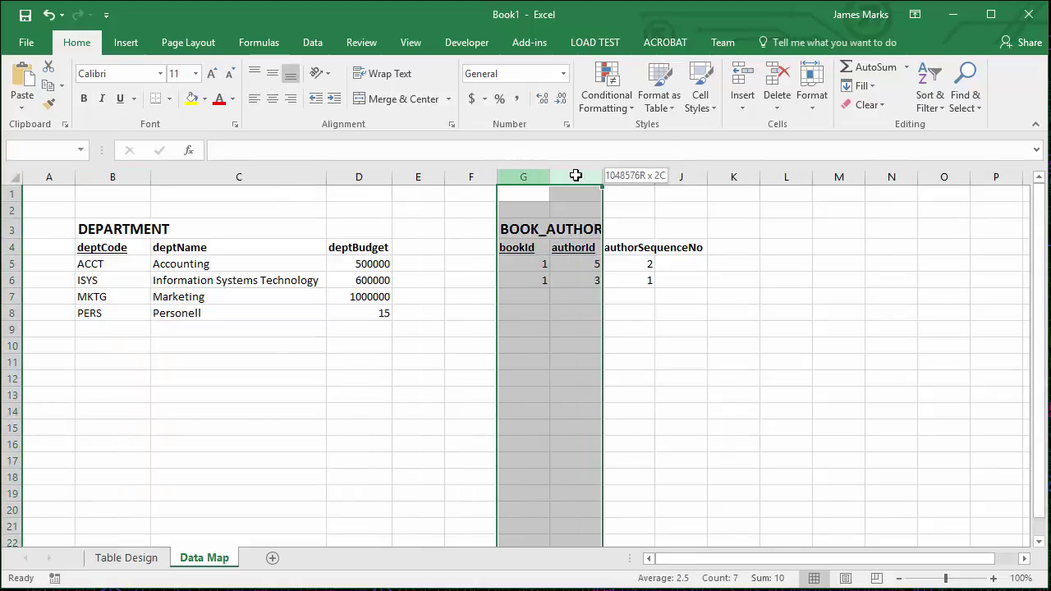
left_click(533, 247)
left_click(578, 246)
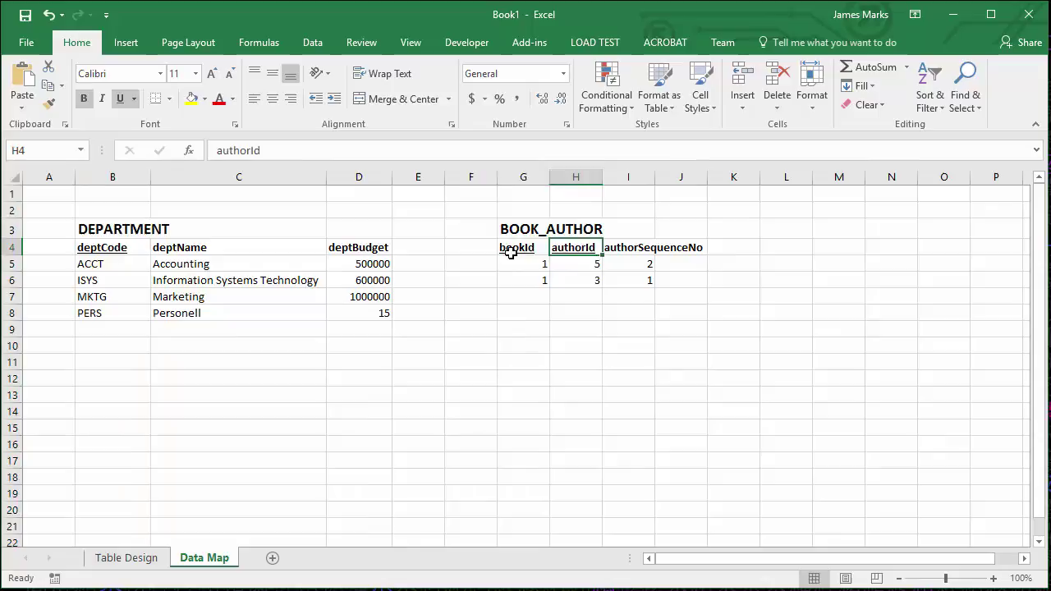
left_click(510, 248)
left_click(567, 248)
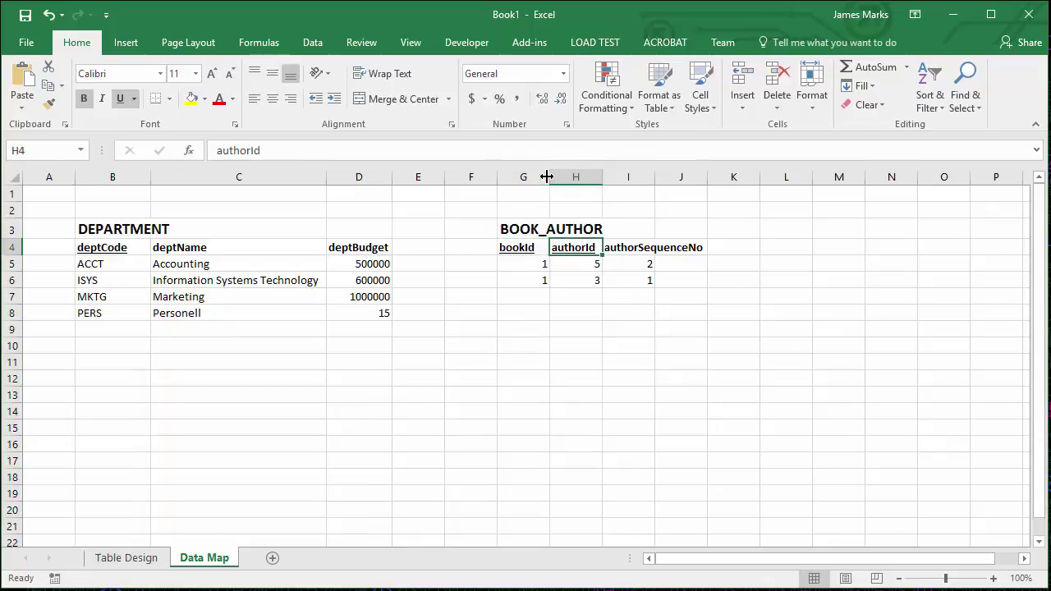
Narrow column G slightly and auto-fit column I to the authorSequenceNo heading
left_click_drag(548, 176, 541, 177)
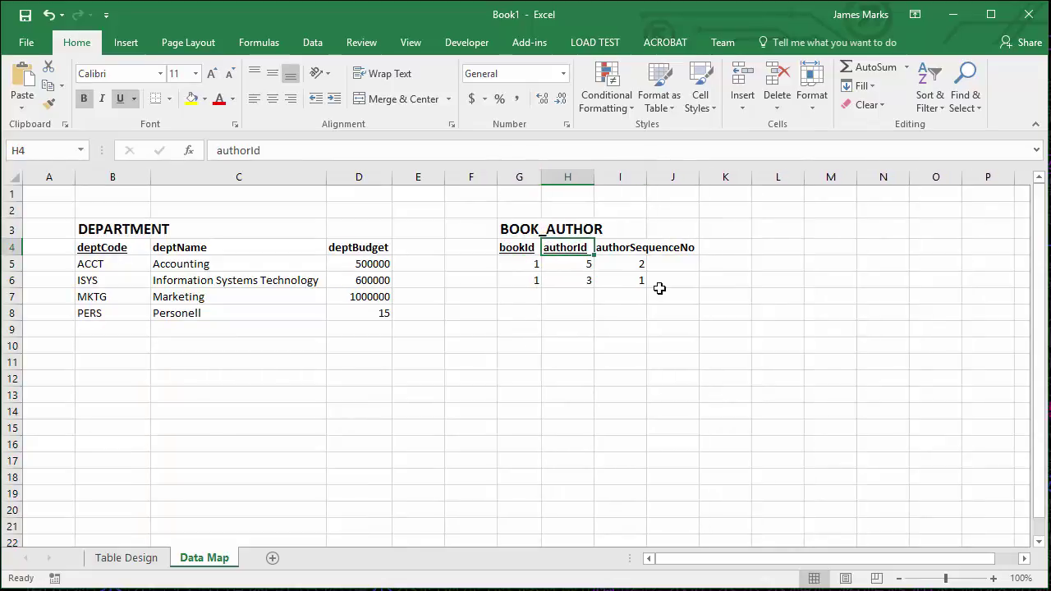
left_click(657, 279)
double_click(646, 176)
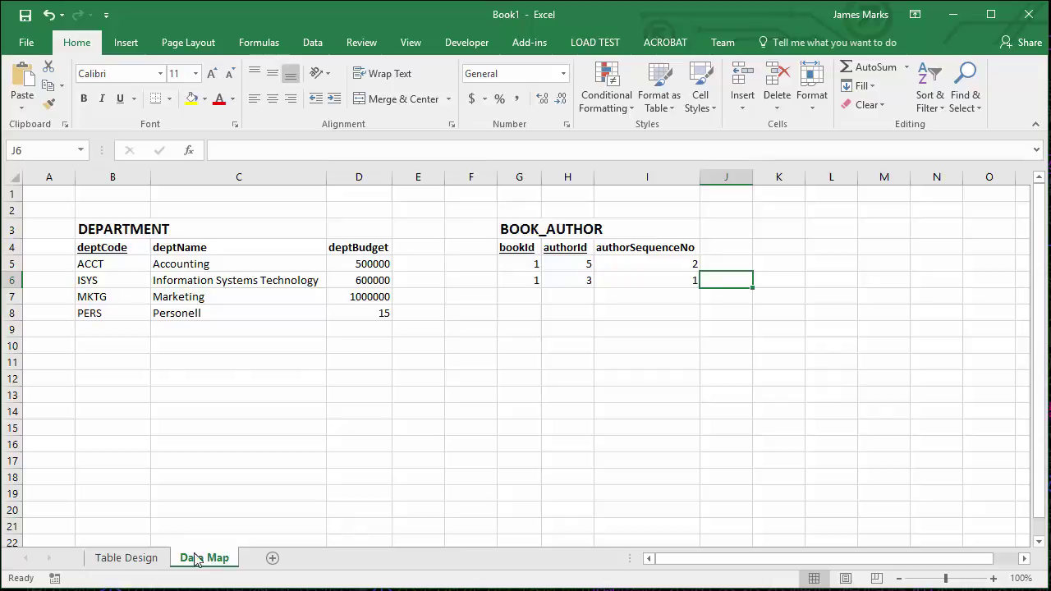
Review the Table Design and Data Map sheets, check the entity diagram in Visio, and return to the Excel workbook
left_click(141, 557)
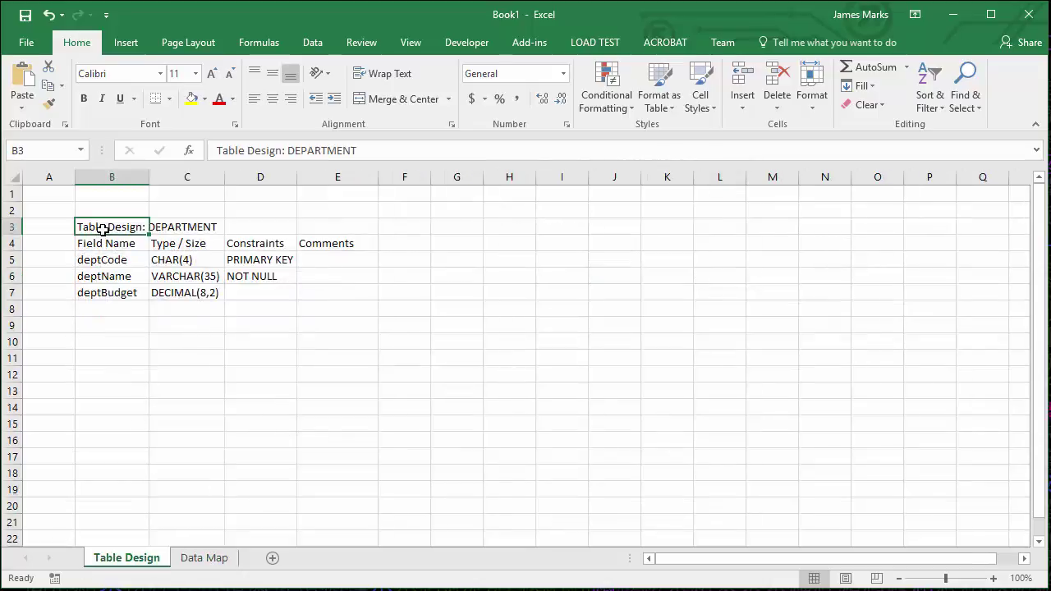
left_click_drag(104, 227, 347, 307)
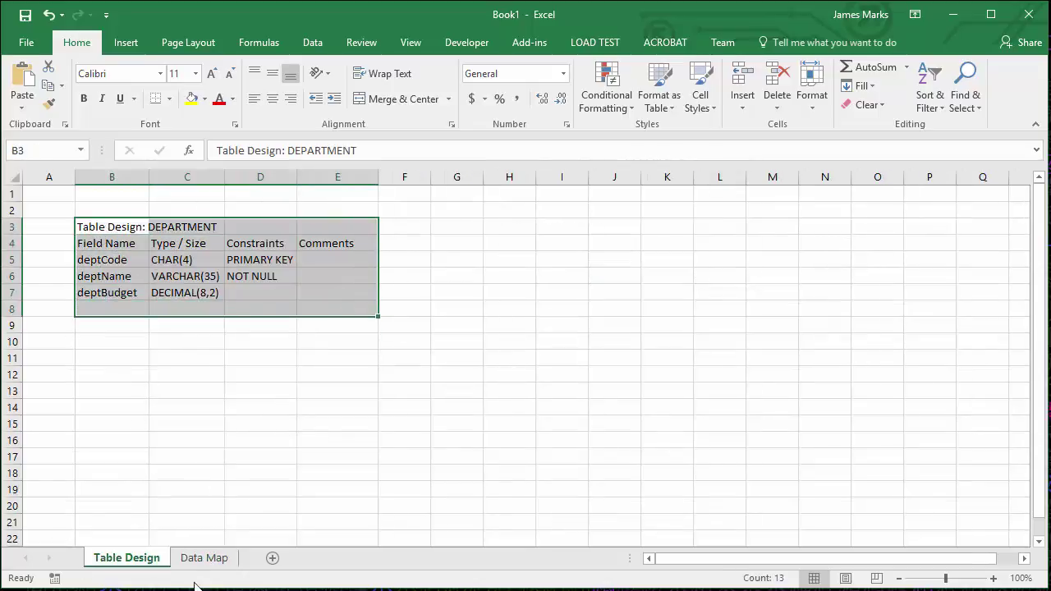
left_click(201, 558)
left_click_drag(115, 223, 702, 313)
left_click(810, 326)
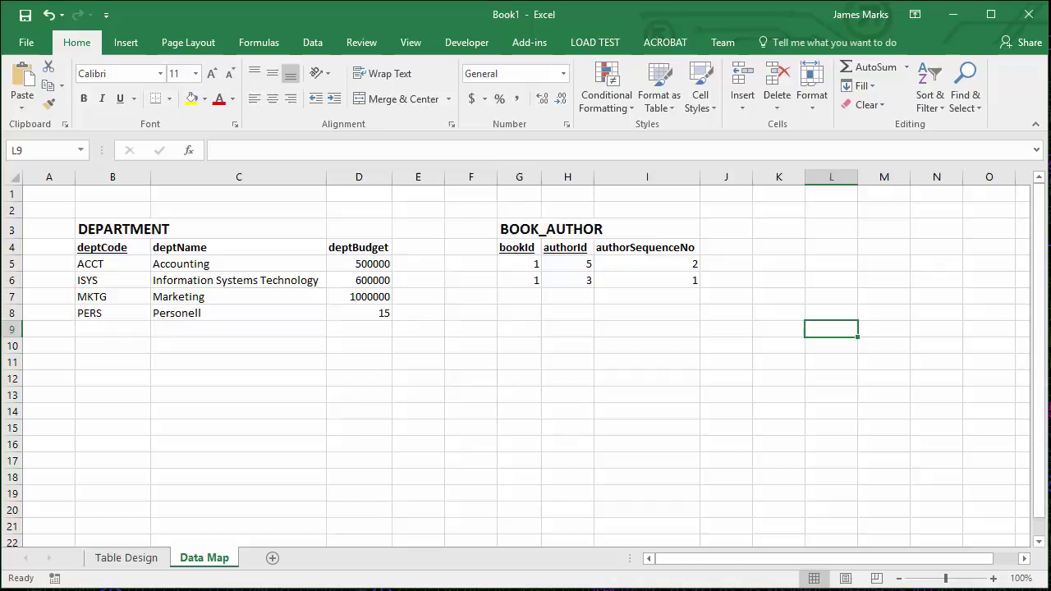
key("alt+Tab")
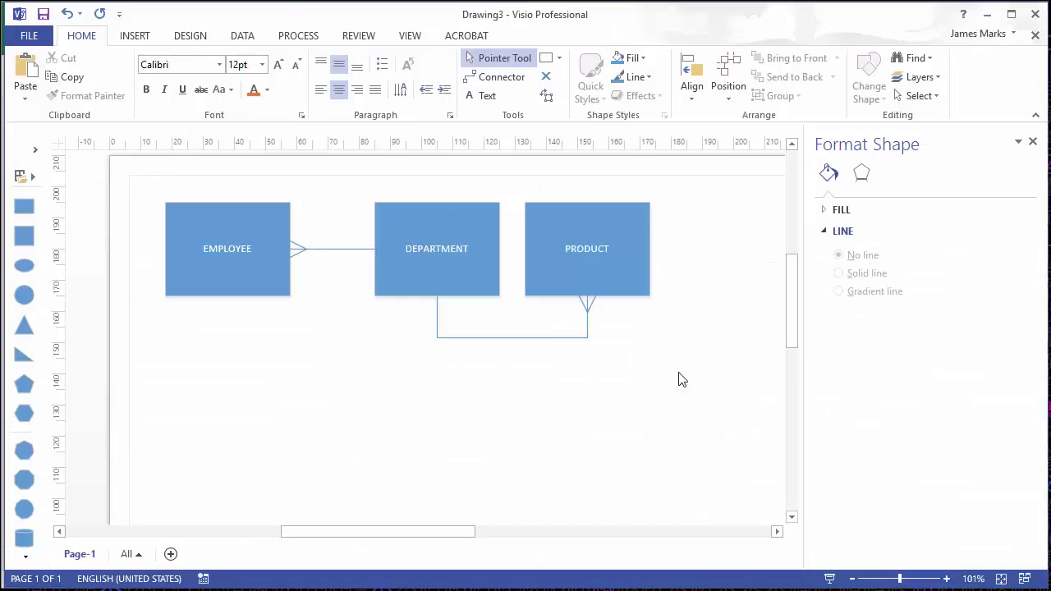
key("alt+Tab")
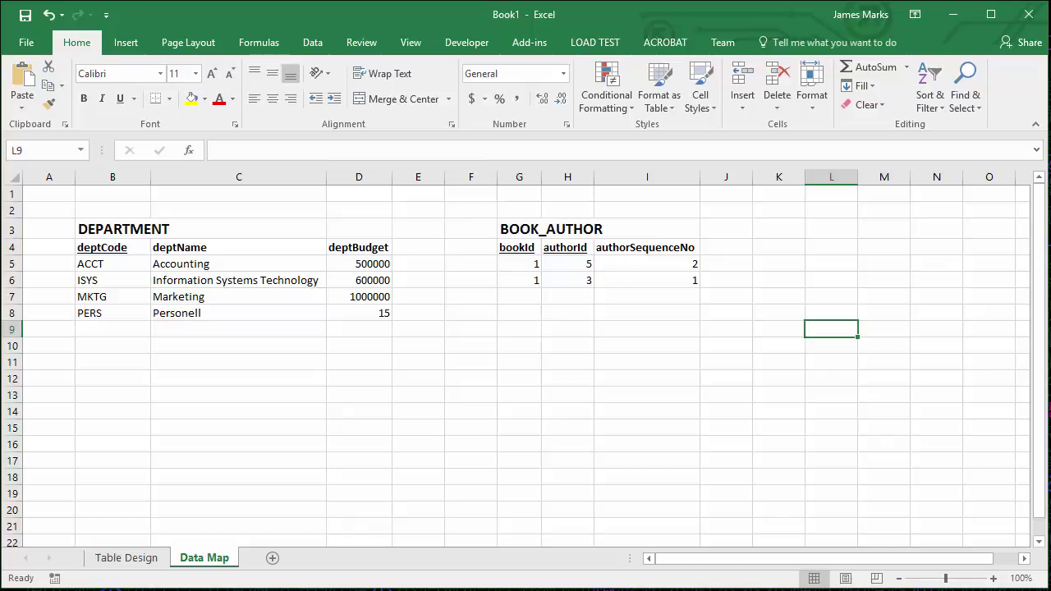
key("alt+Tab")
key("alt+Tab")
left_click_drag(11, 210, 11, 247)
left_click_drag(30, 255, 31, 347)
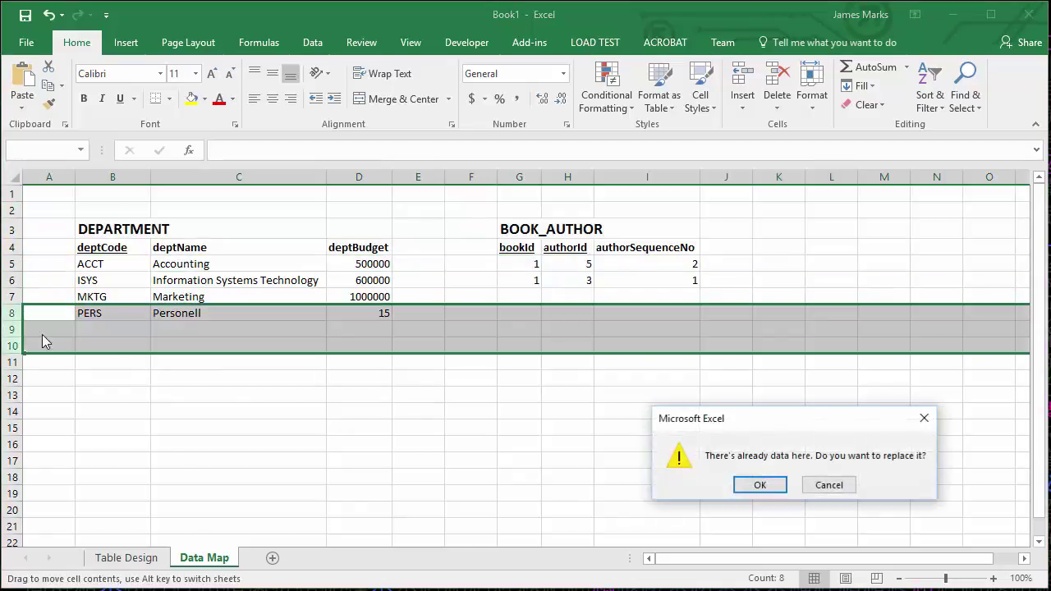
left_click(810, 486)
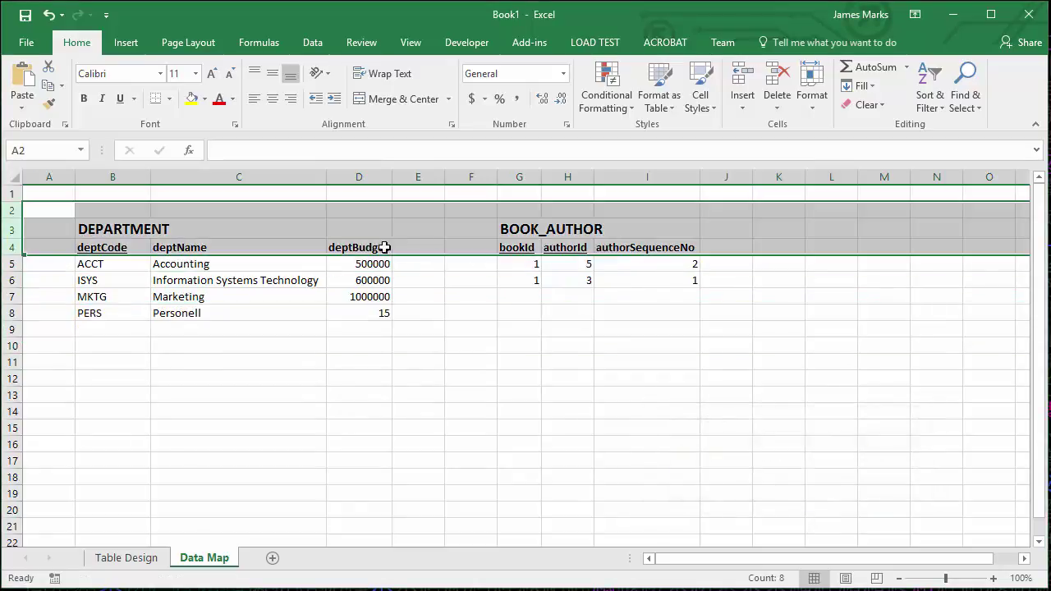